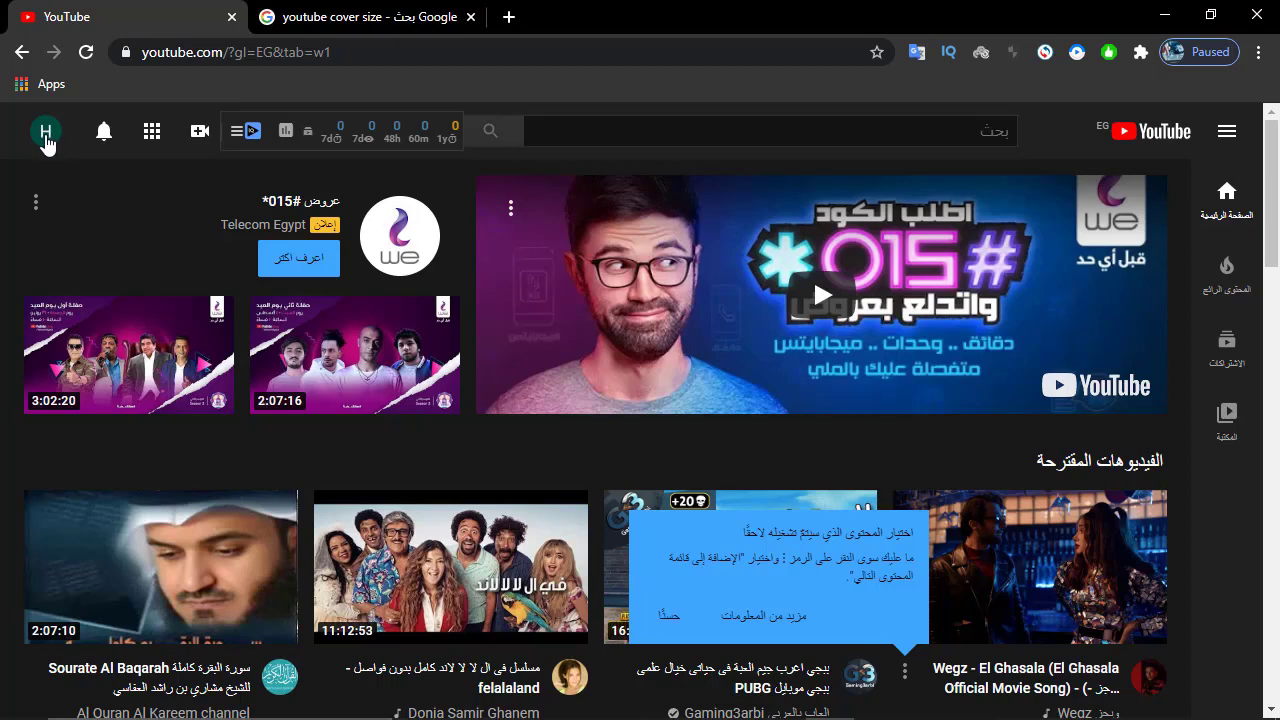
Go to YouTube Studio from the account and create the channel using the prefilled first and last name
click(44, 134)
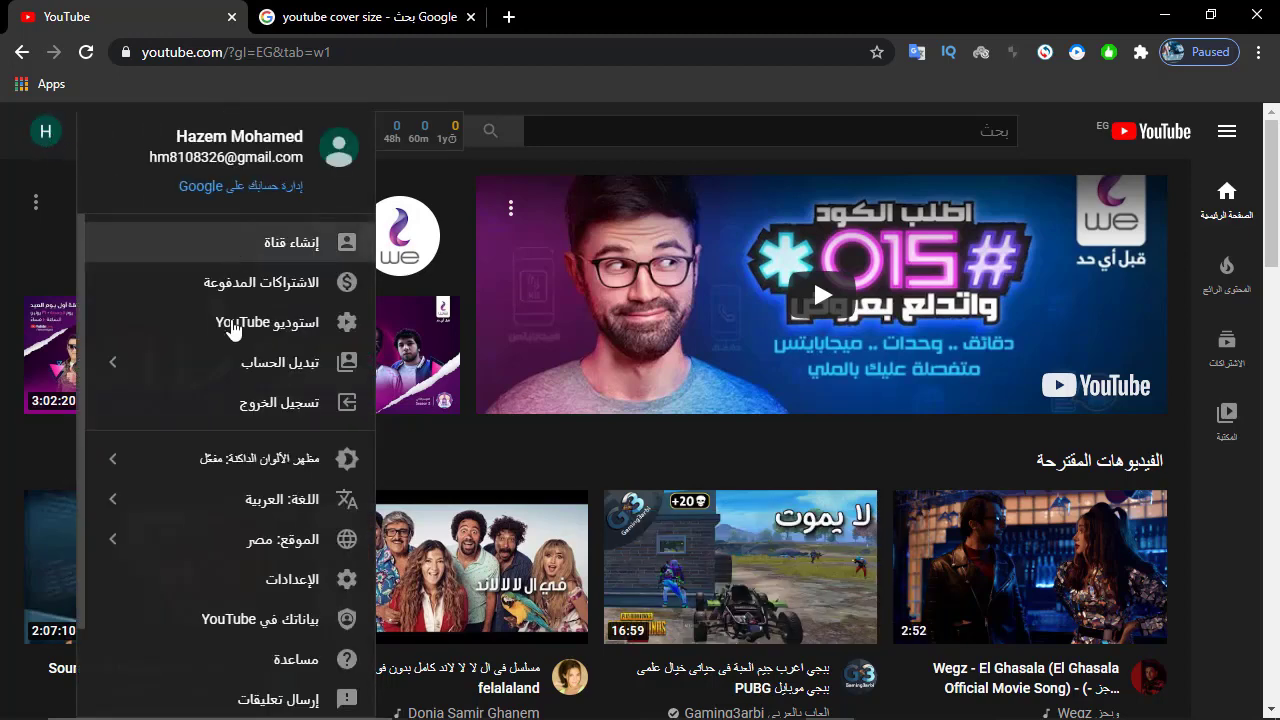
click(205, 330)
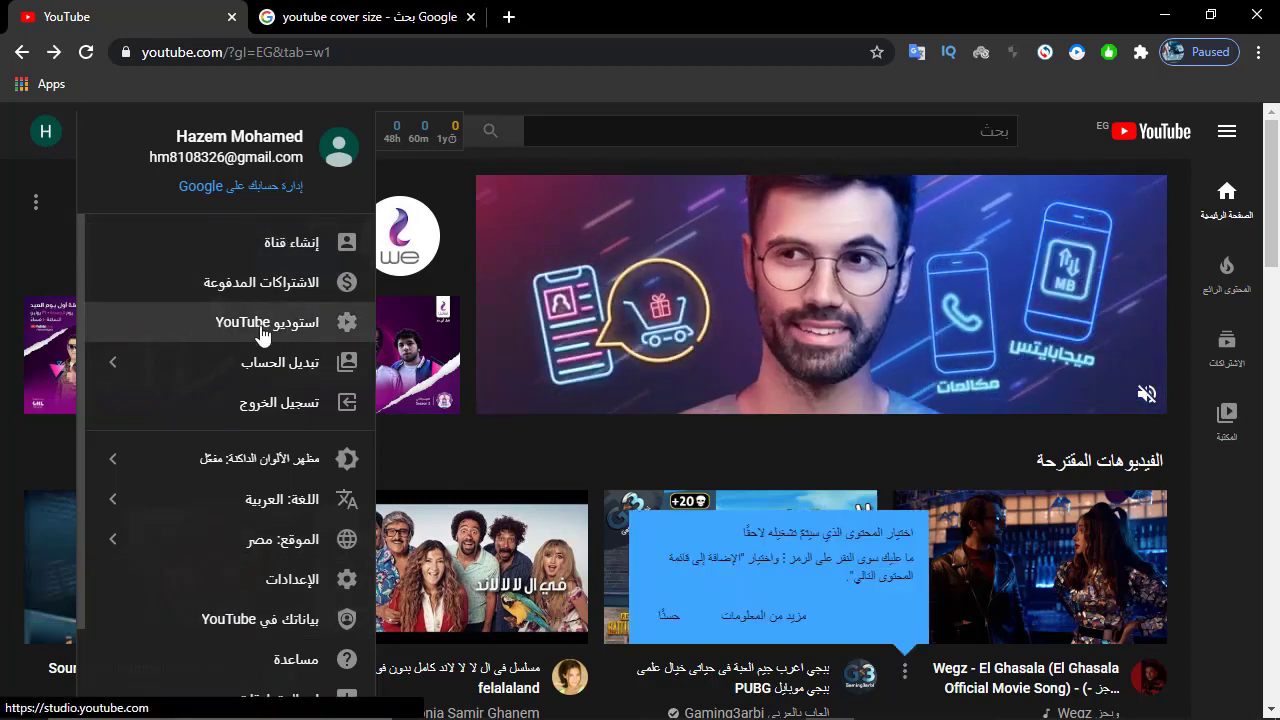
click(241, 332)
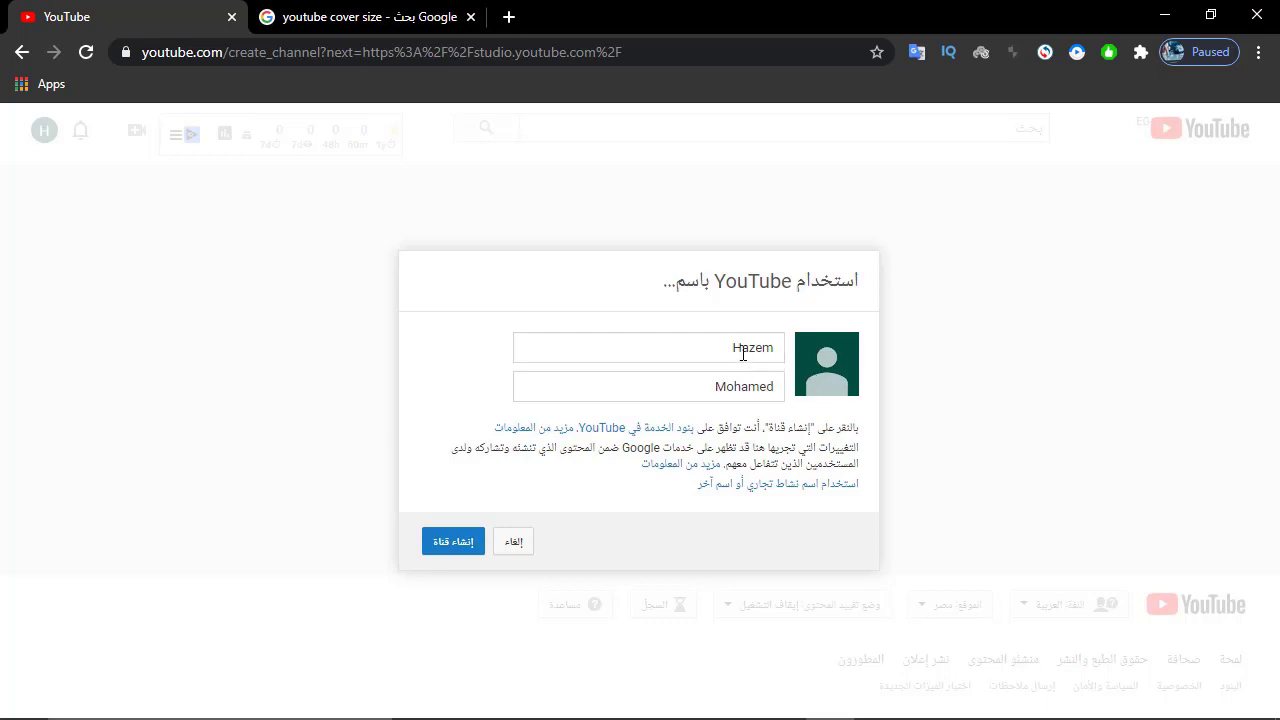
double_click(704, 346)
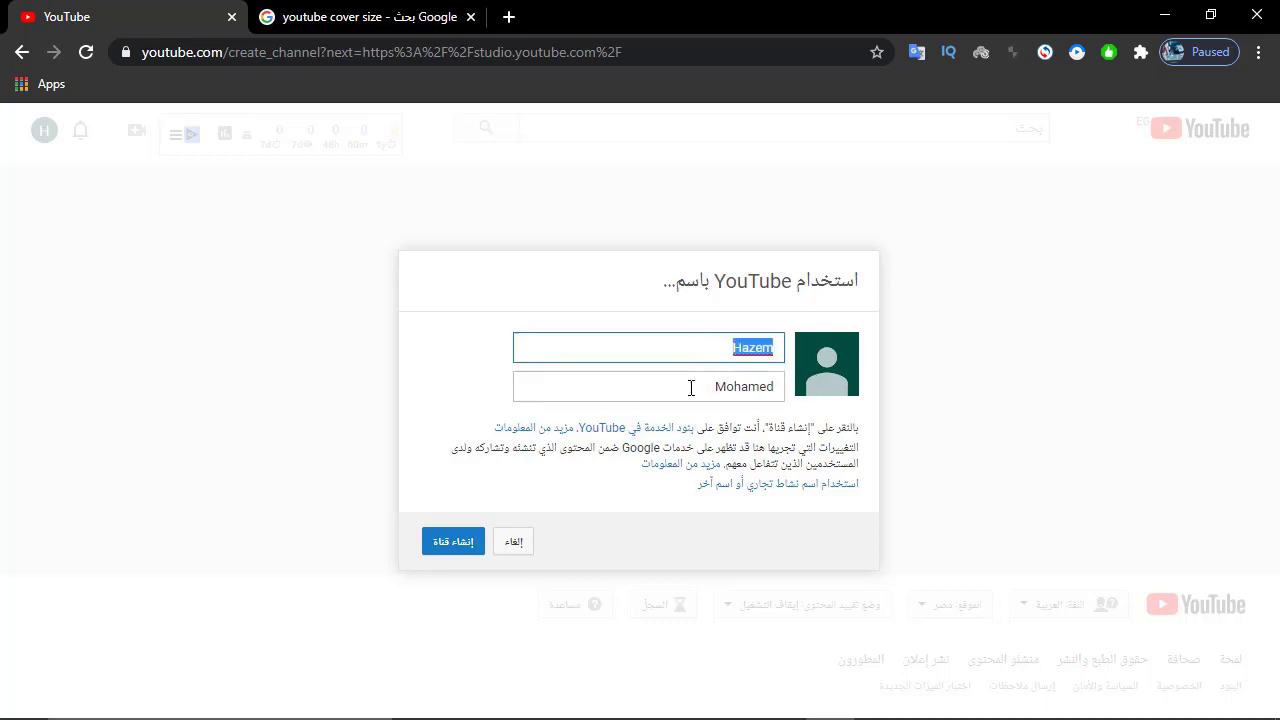
double_click(689, 388)
click(737, 455)
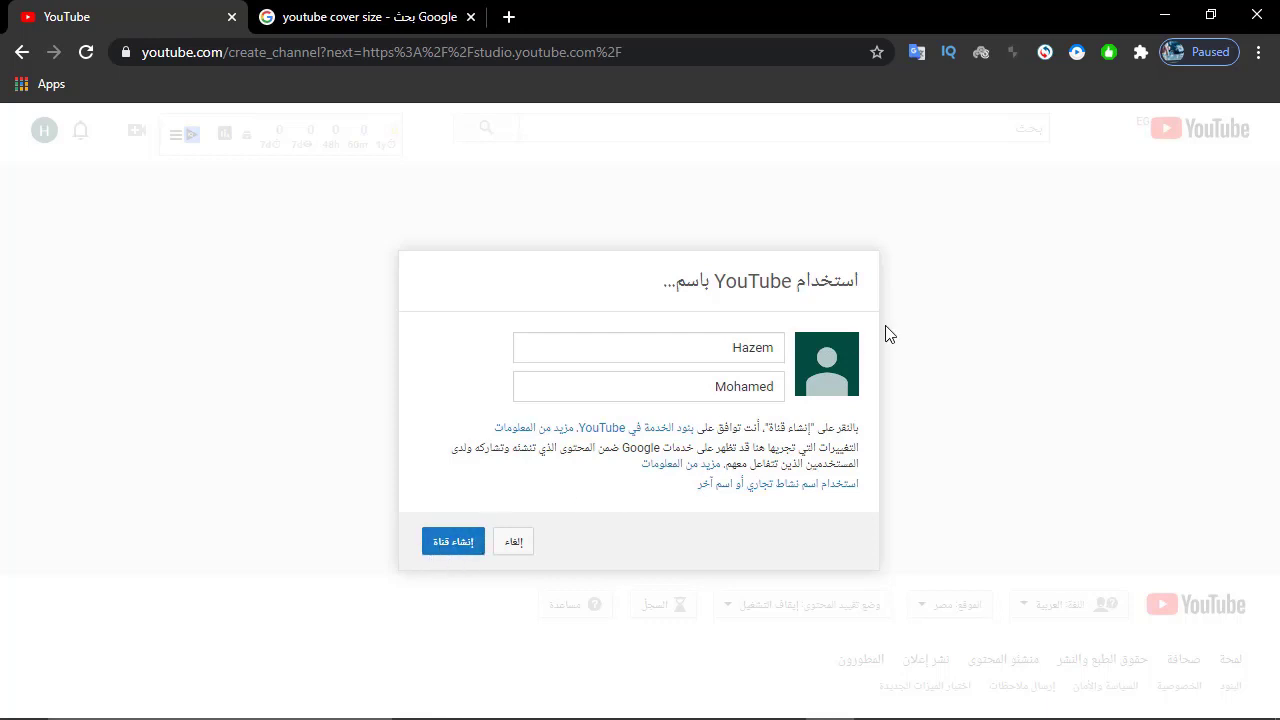
click(451, 552)
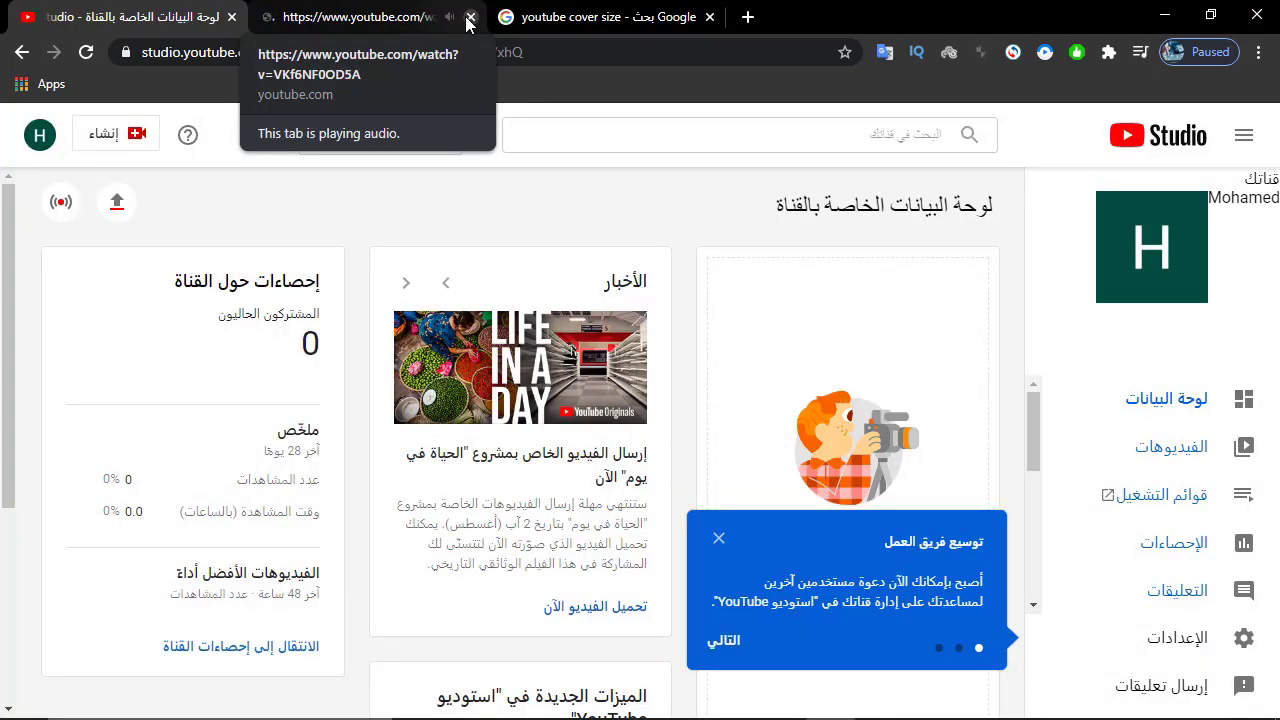
Close the extra YouTube video tab that is playing audio and dismiss the team-expansion tip on the Studio dashboard
click(470, 17)
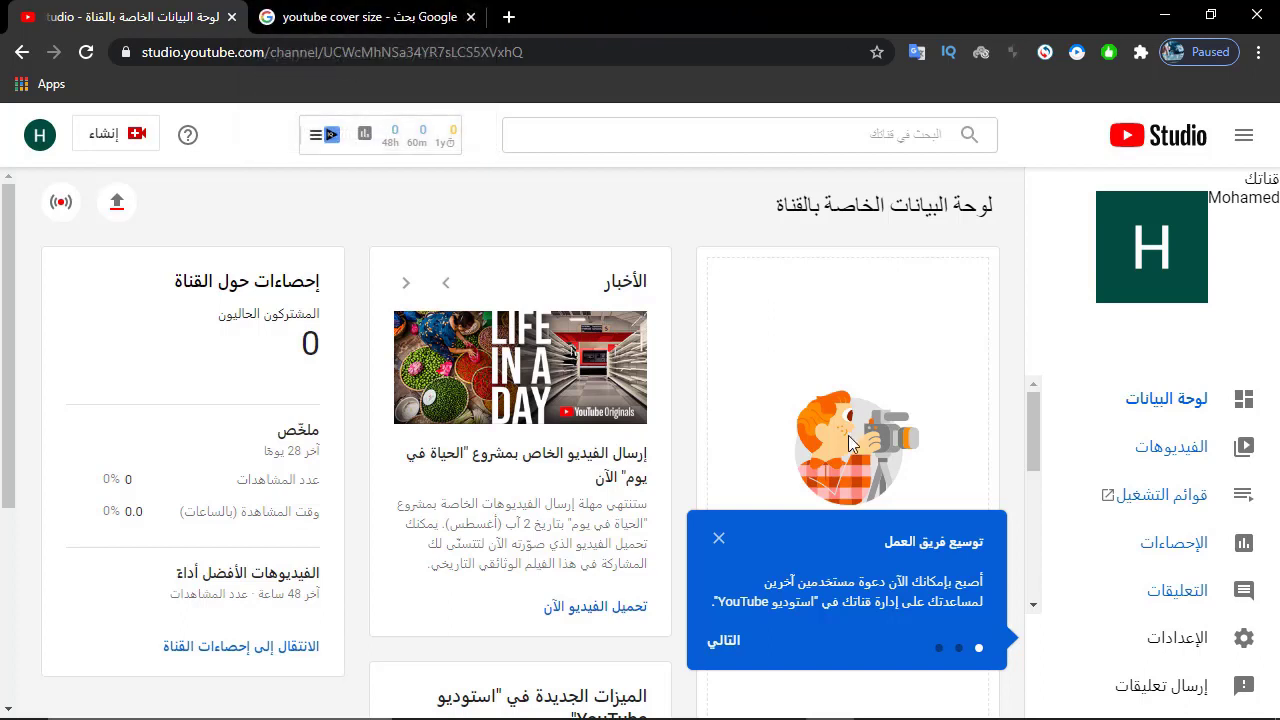
click(719, 546)
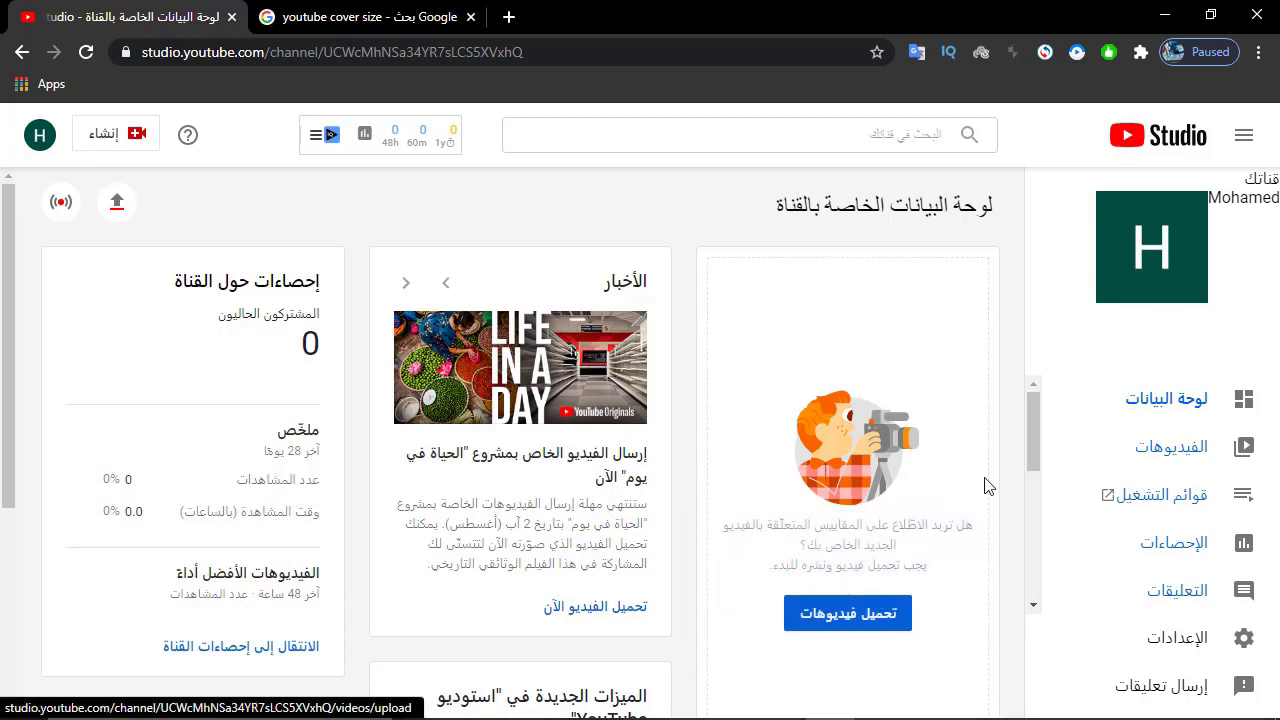
Open the Studio settings and look through the default currency choices in the general settings without changing the currency
drag(1029, 430, 1030, 457)
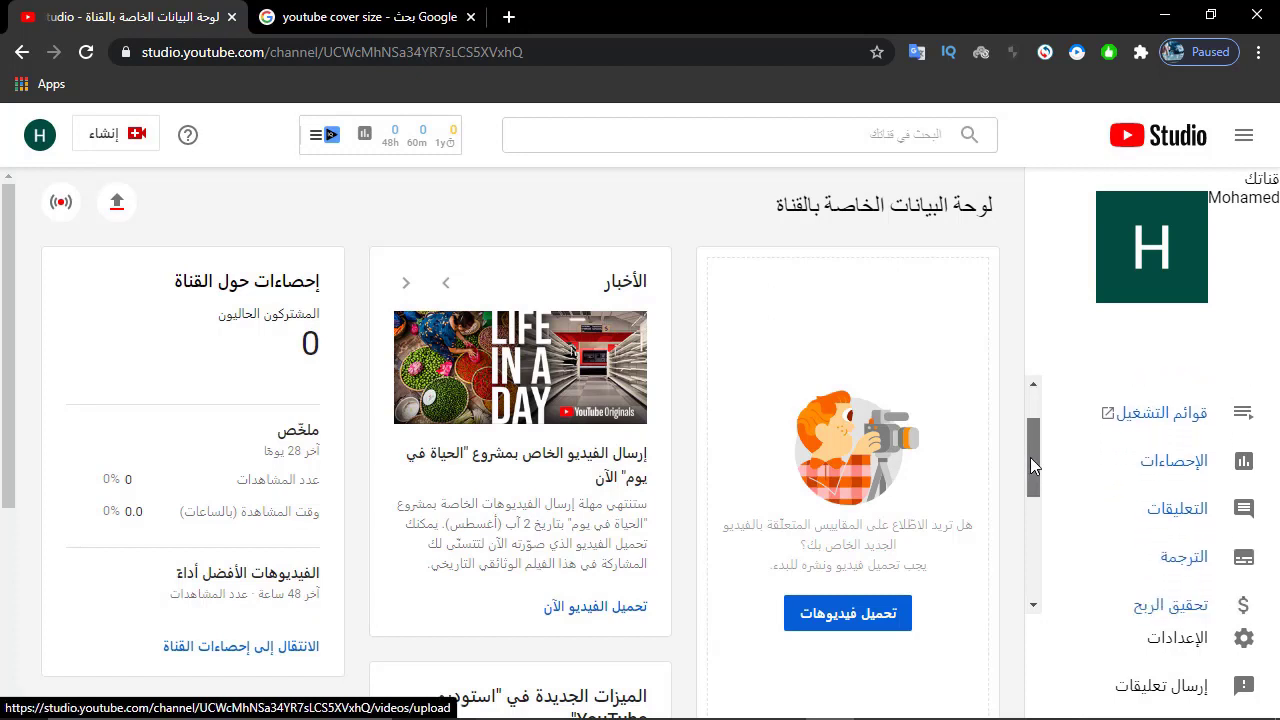
click(1175, 638)
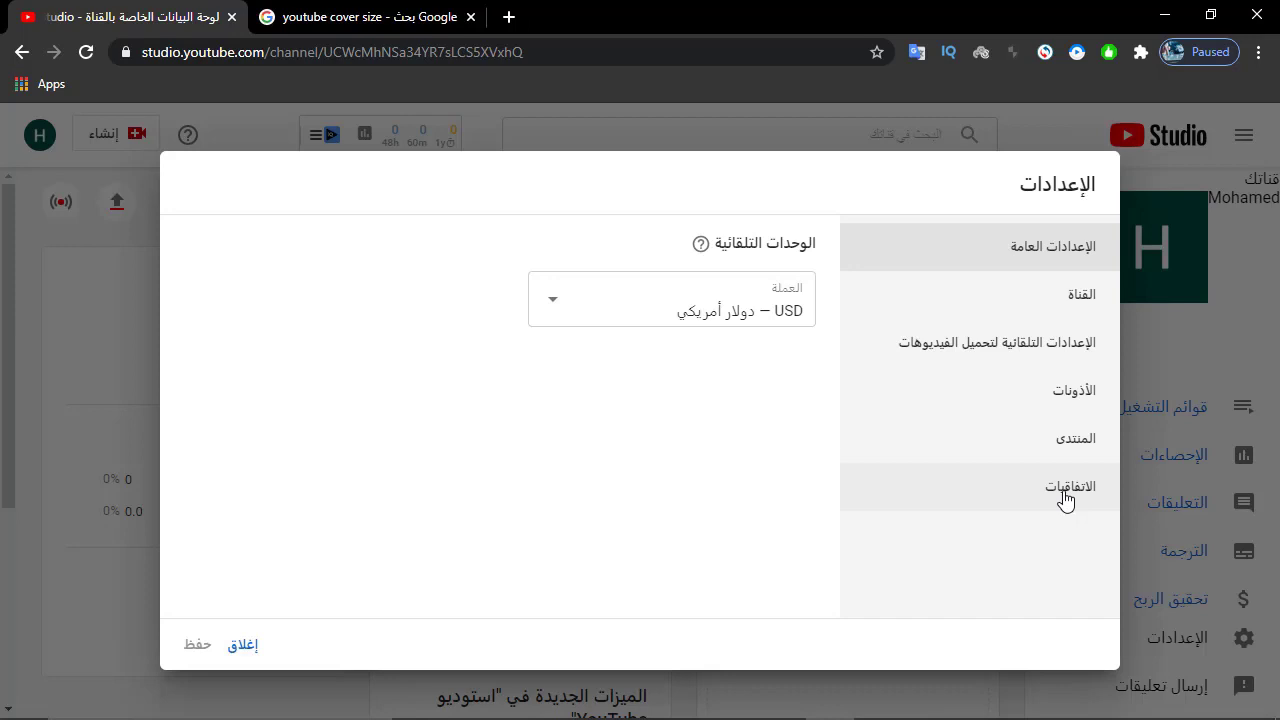
click(544, 305)
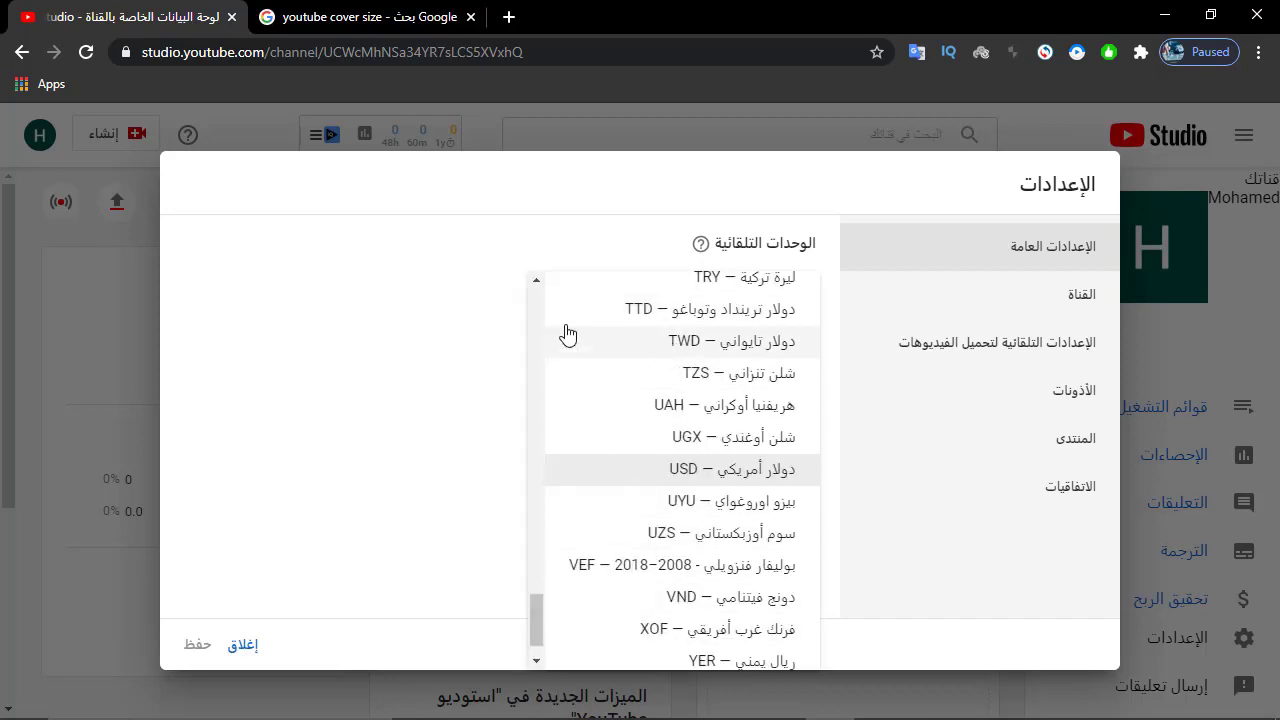
click(443, 318)
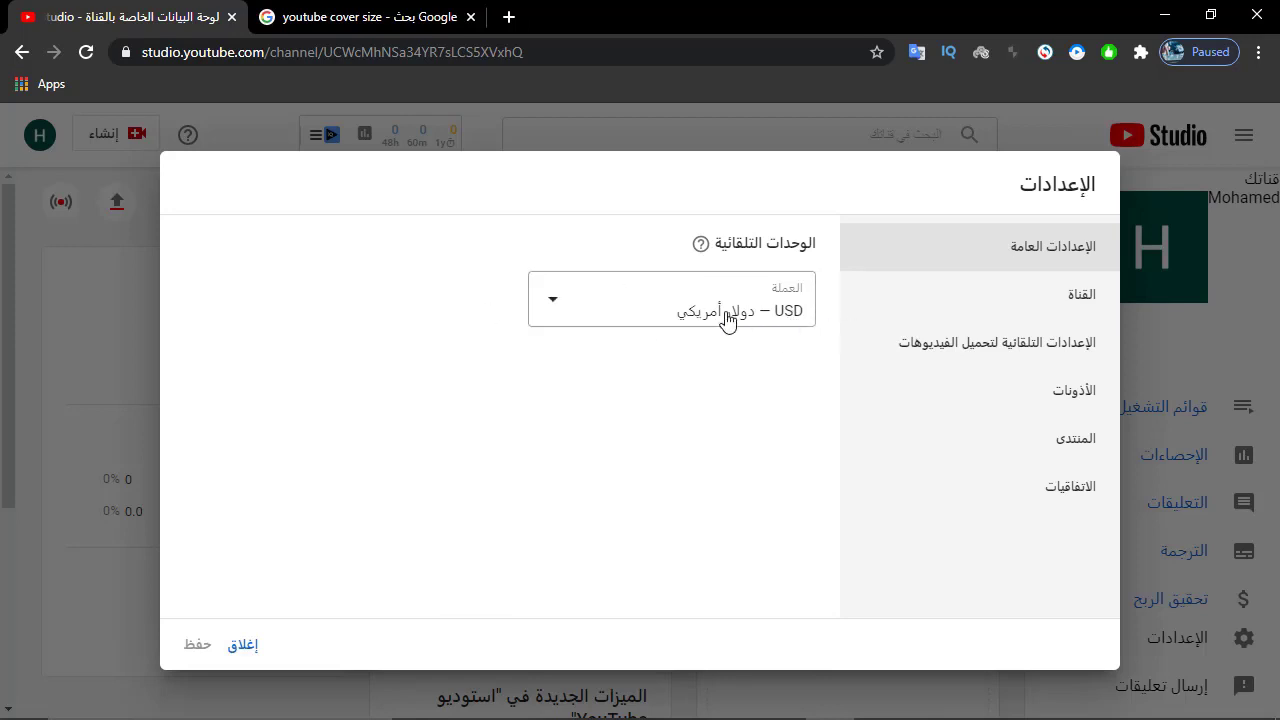
Add the keywords تعلم الطبخ, كيفية الطبخ and المطبخ to the channel's basic information
click(1082, 298)
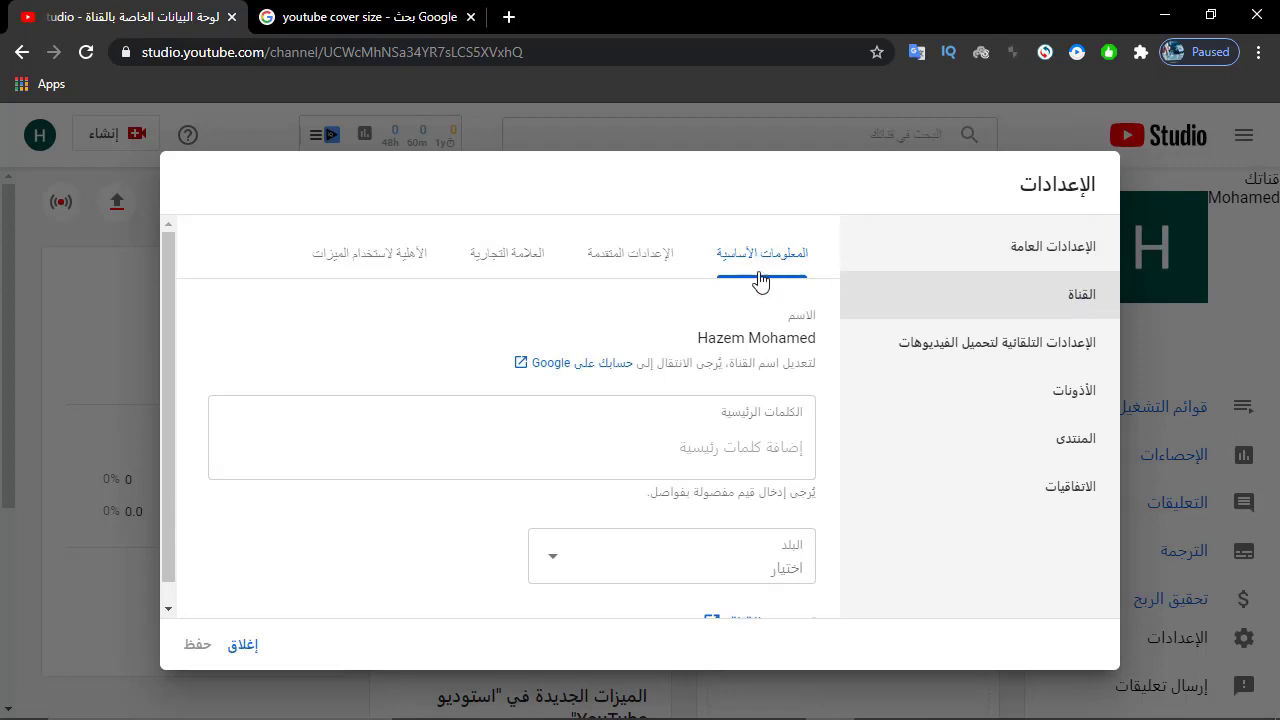
click(734, 451)
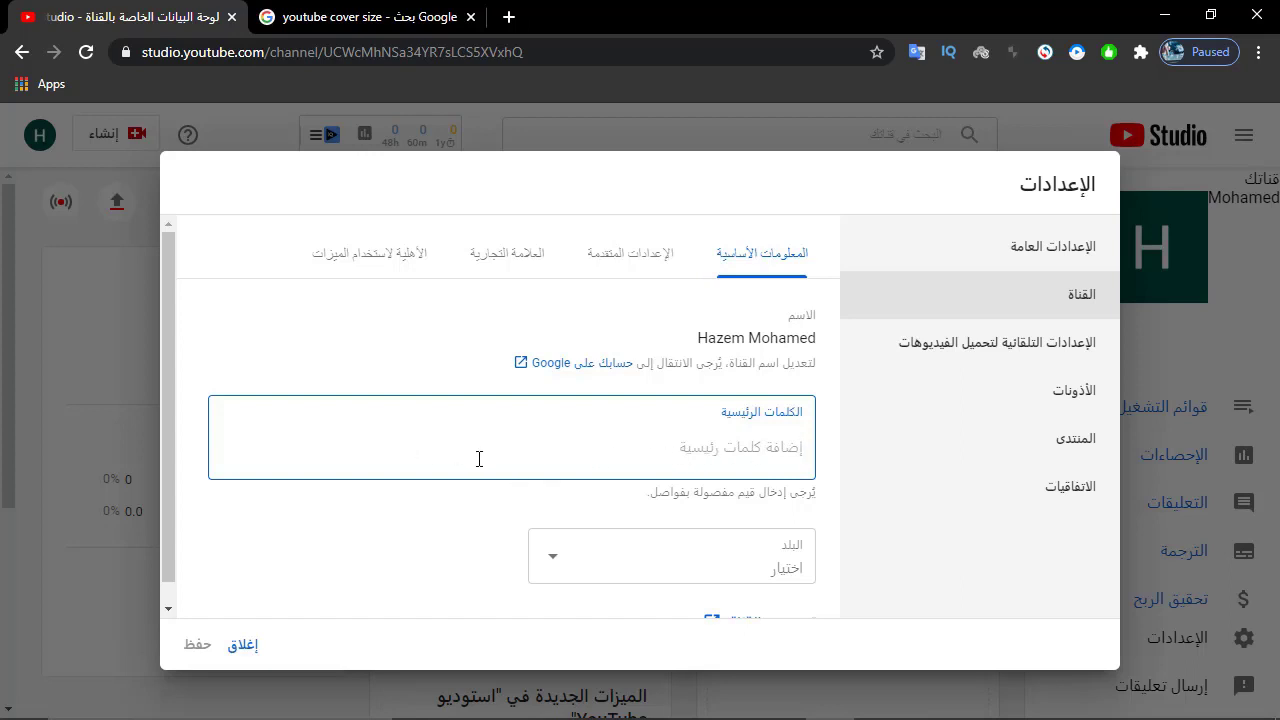
text(تعلم الطبخ)
key(Return)
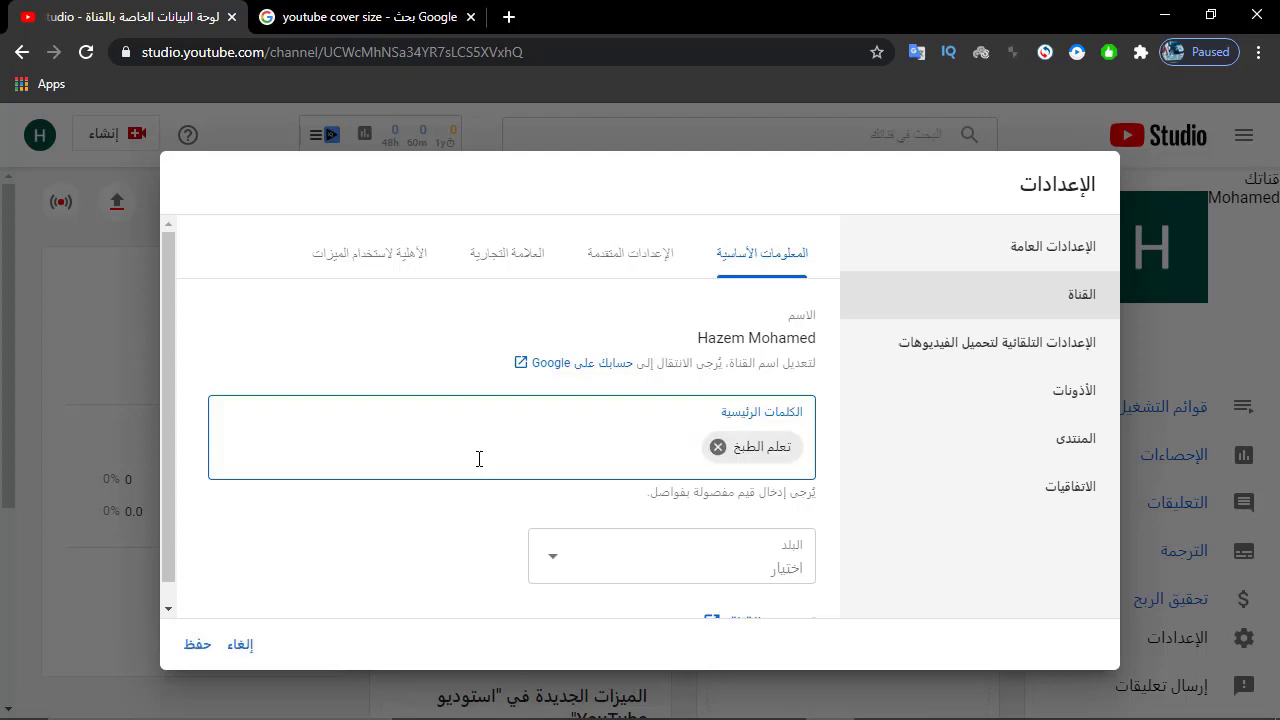
text(كيفية الطبخ)
key(Return)
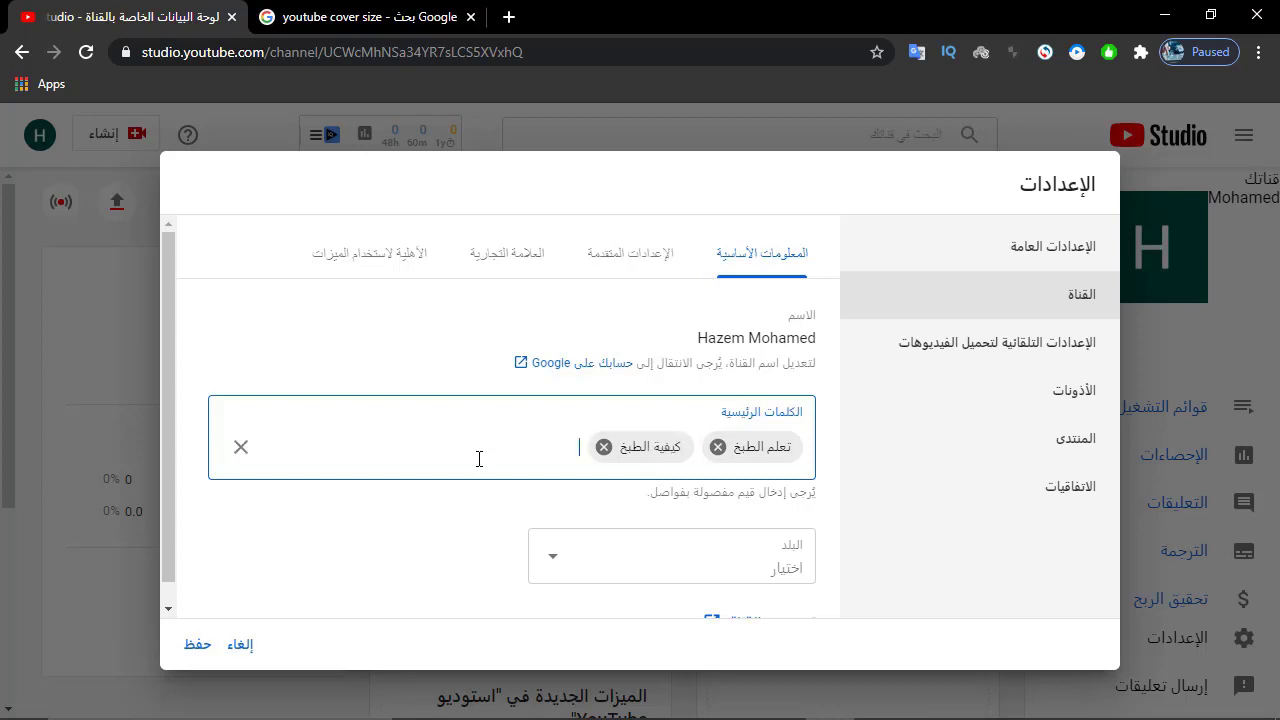
text(المطبخ)
key(Return)
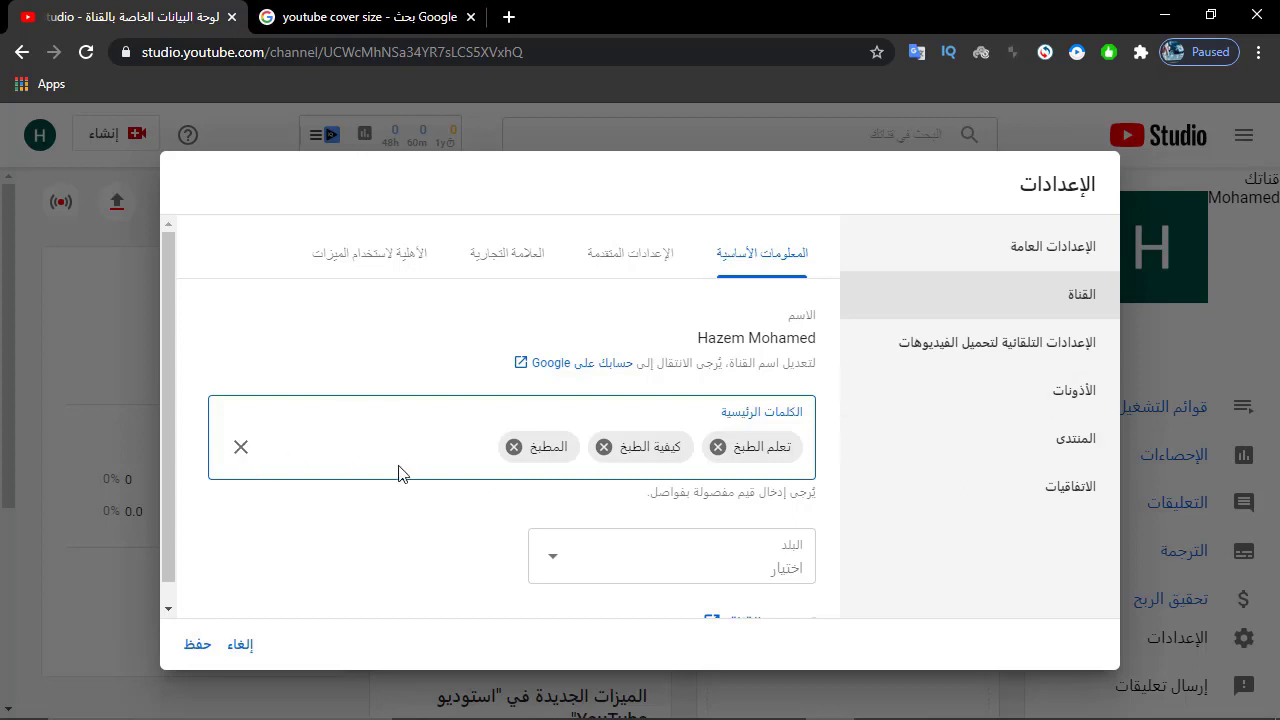
Set the channel's country to الأردن in the basic information
drag(163, 438, 154, 496)
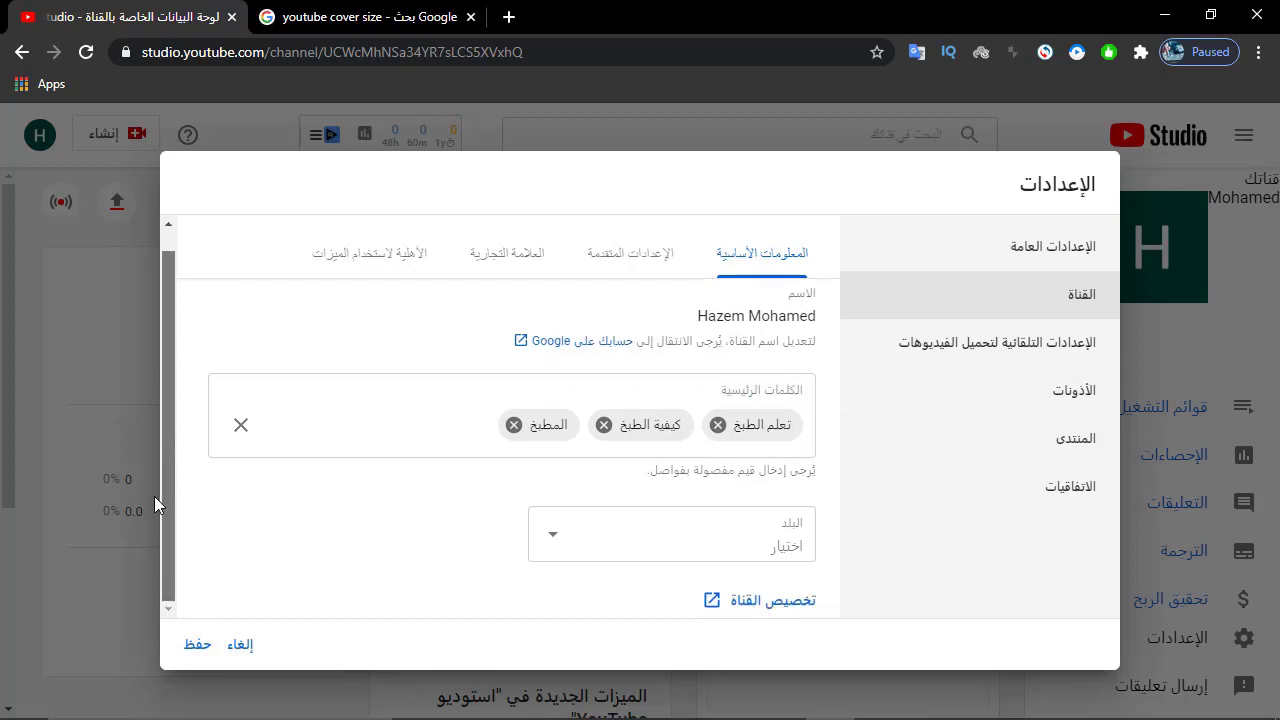
click(553, 534)
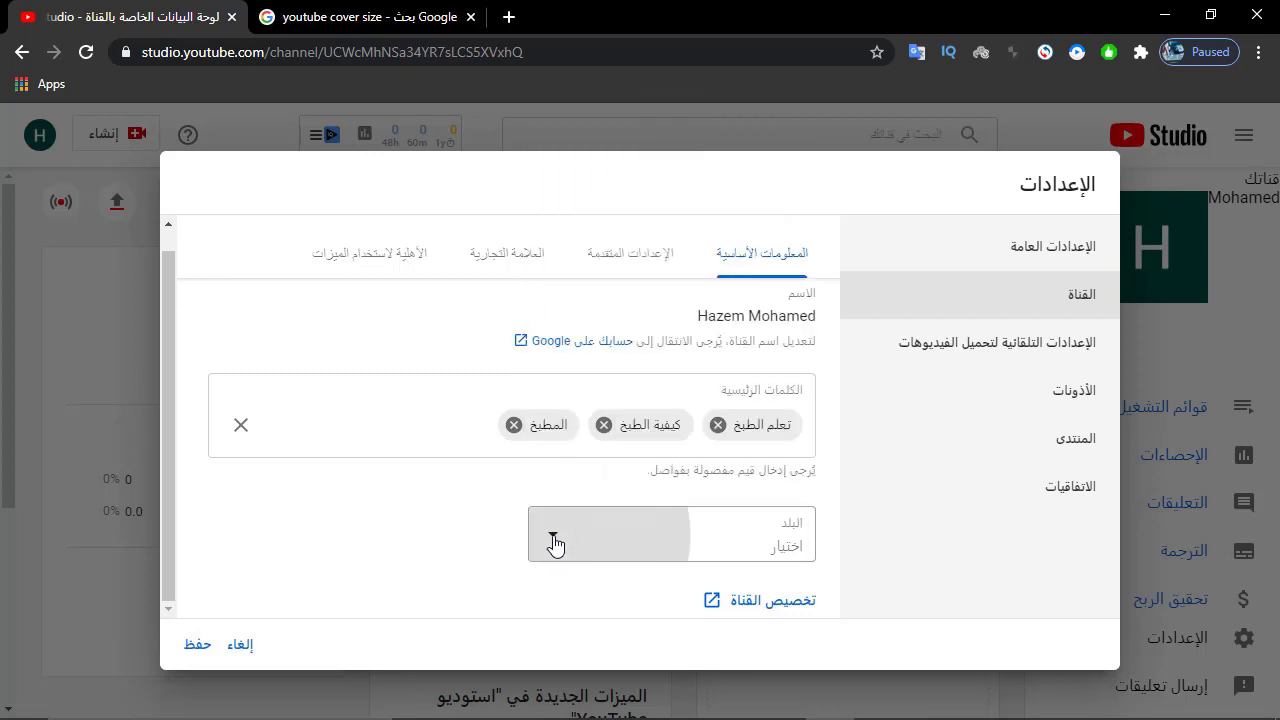
click(545, 540)
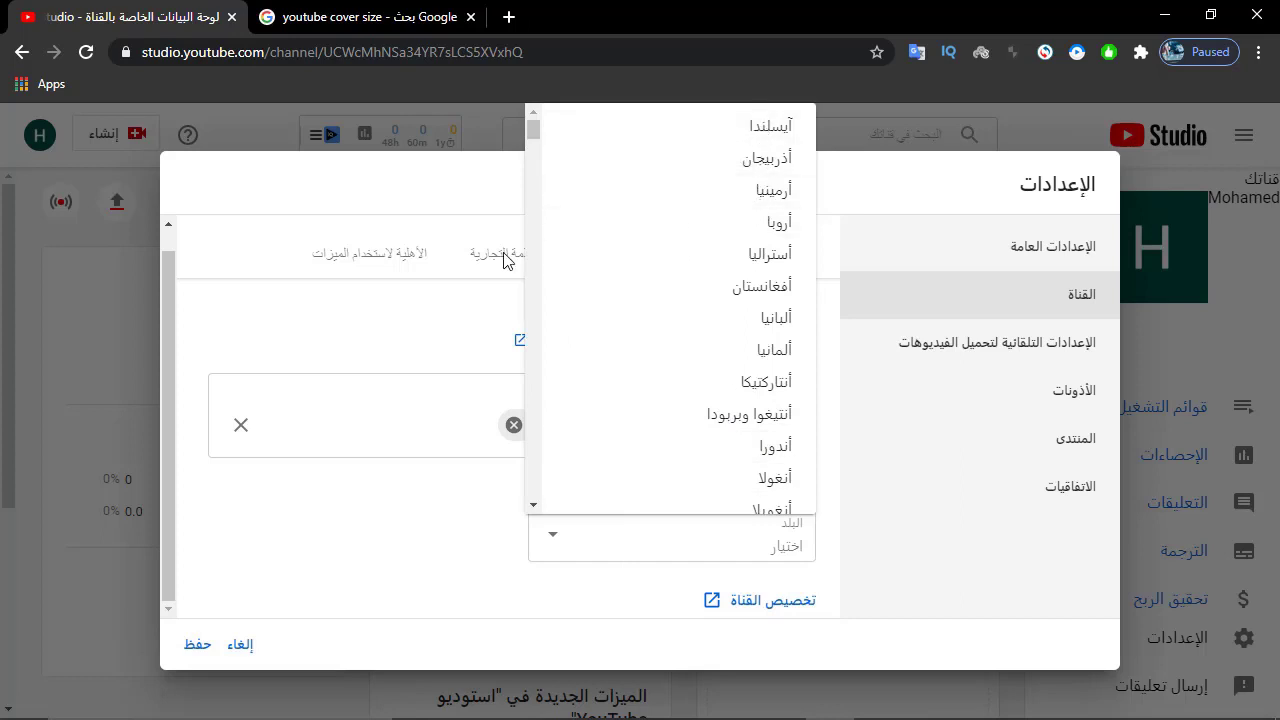
drag(532, 144, 533, 156)
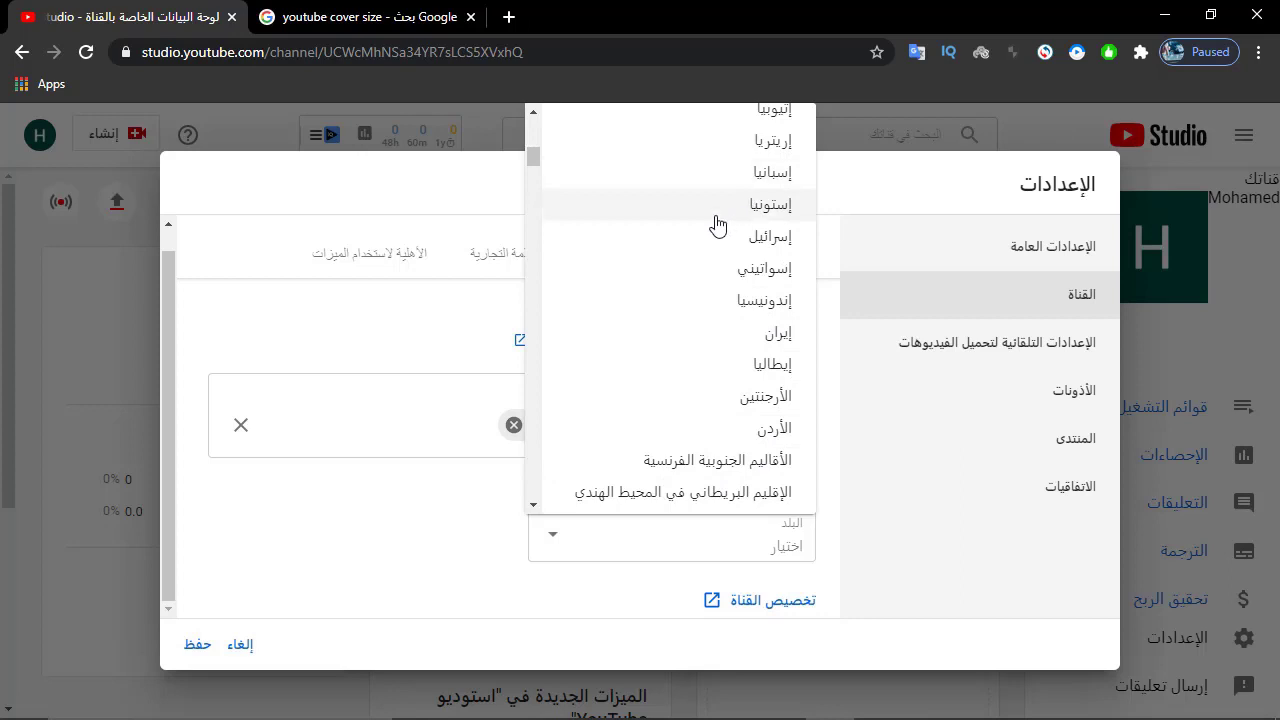
click(748, 428)
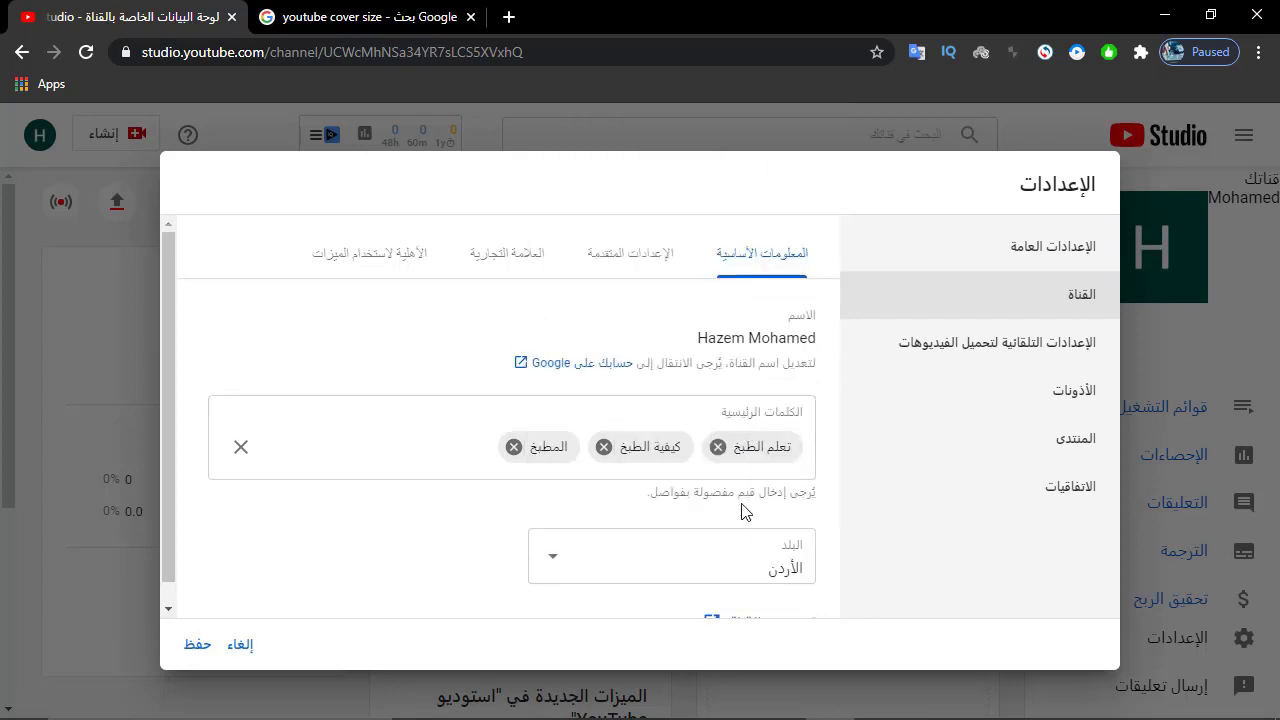
scroll(166, 306, down, 1)
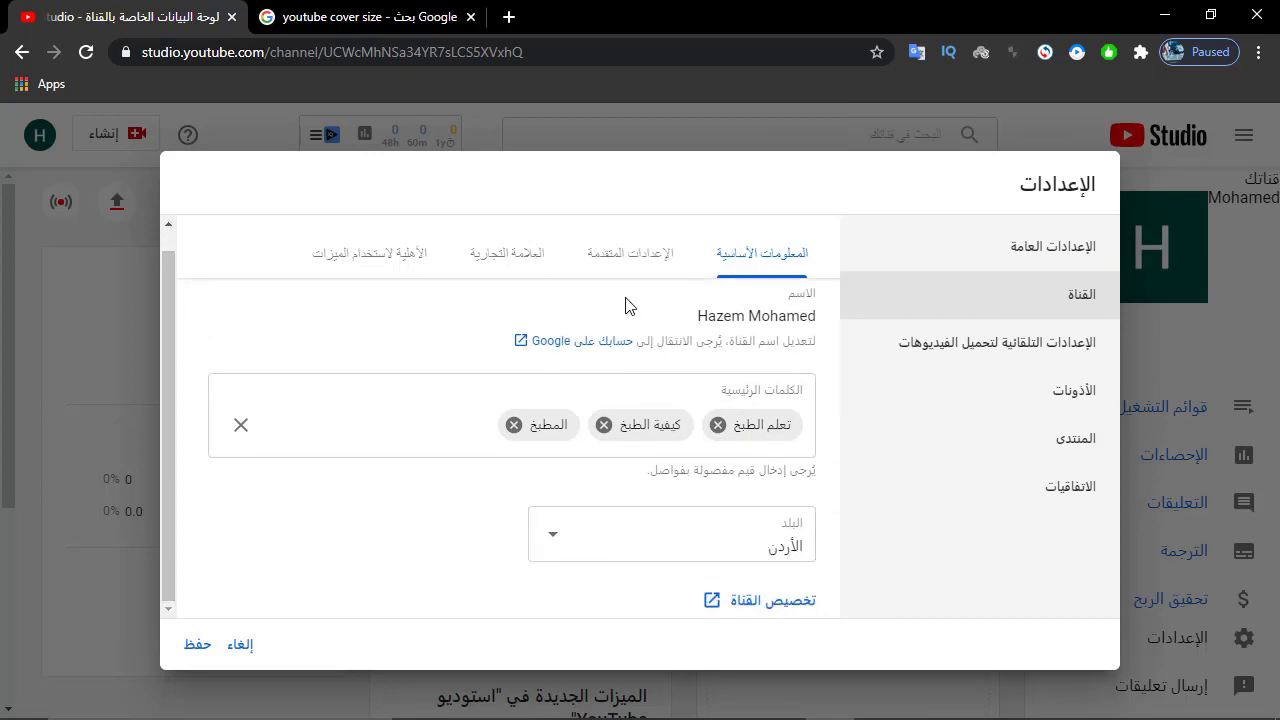
Review the channel's advanced settings and turn off displaying the subscriber count on the channel
click(627, 253)
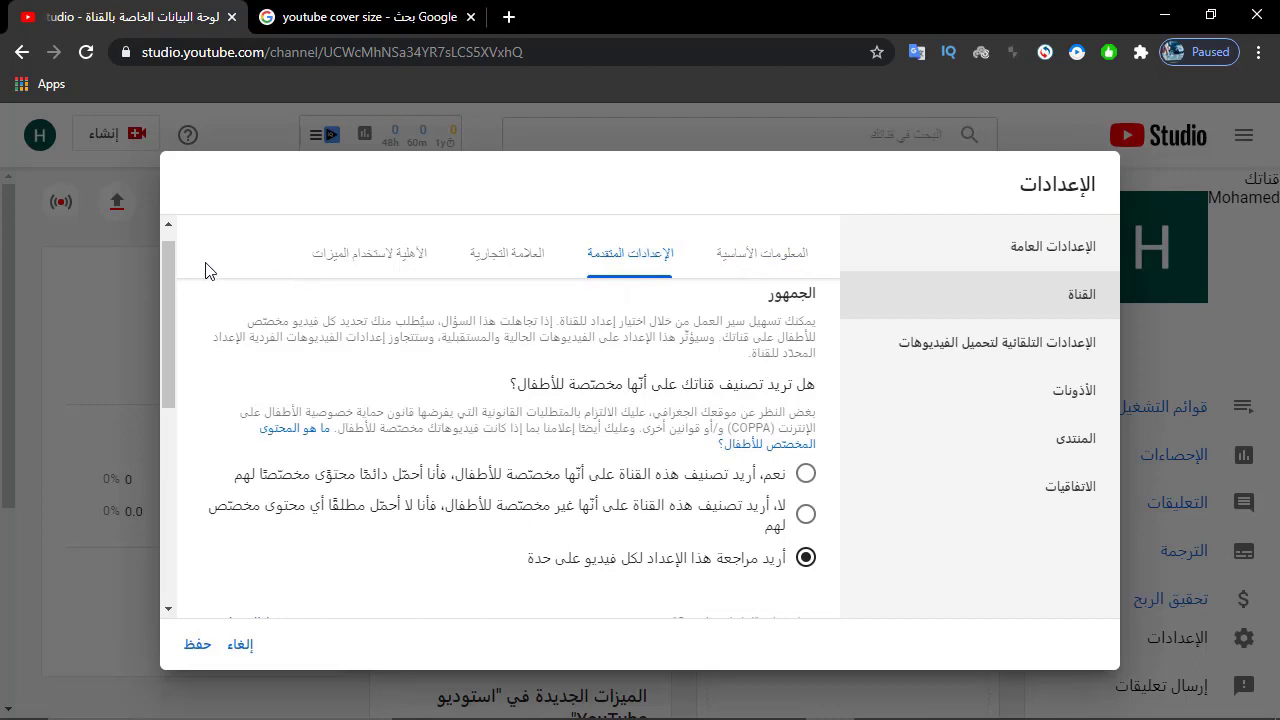
drag(162, 258, 162, 291)
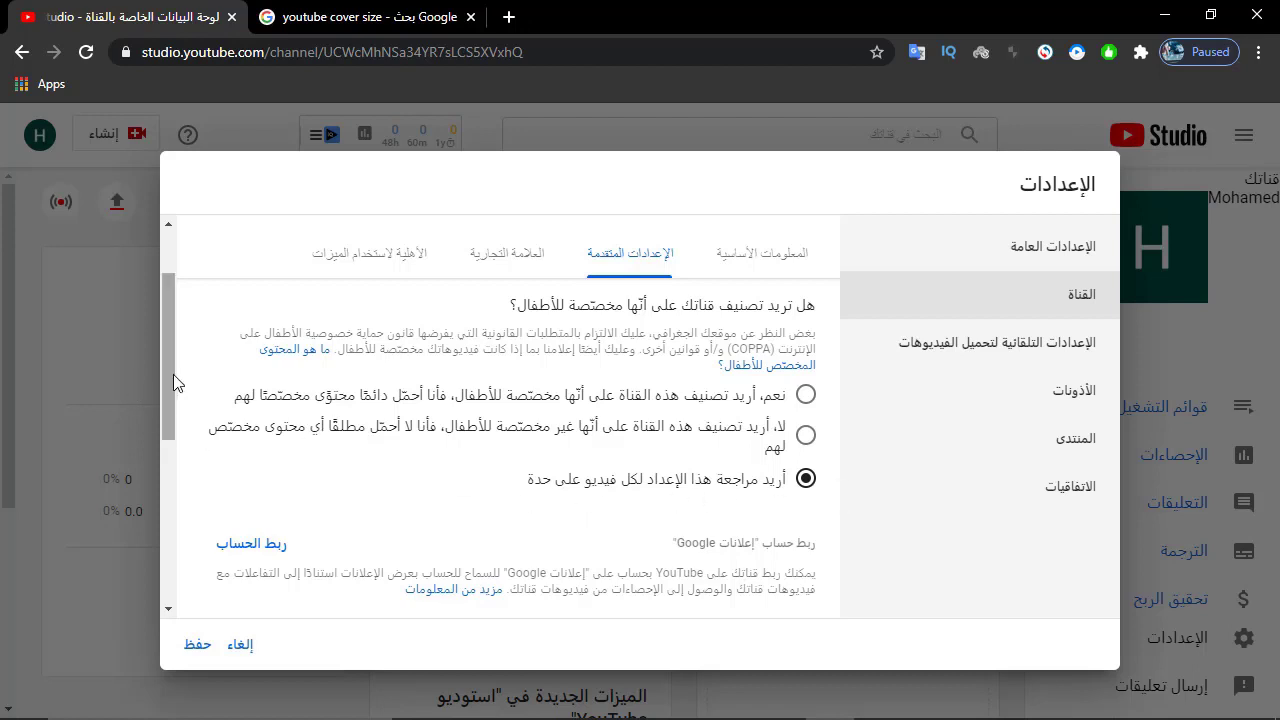
drag(165, 374, 161, 519)
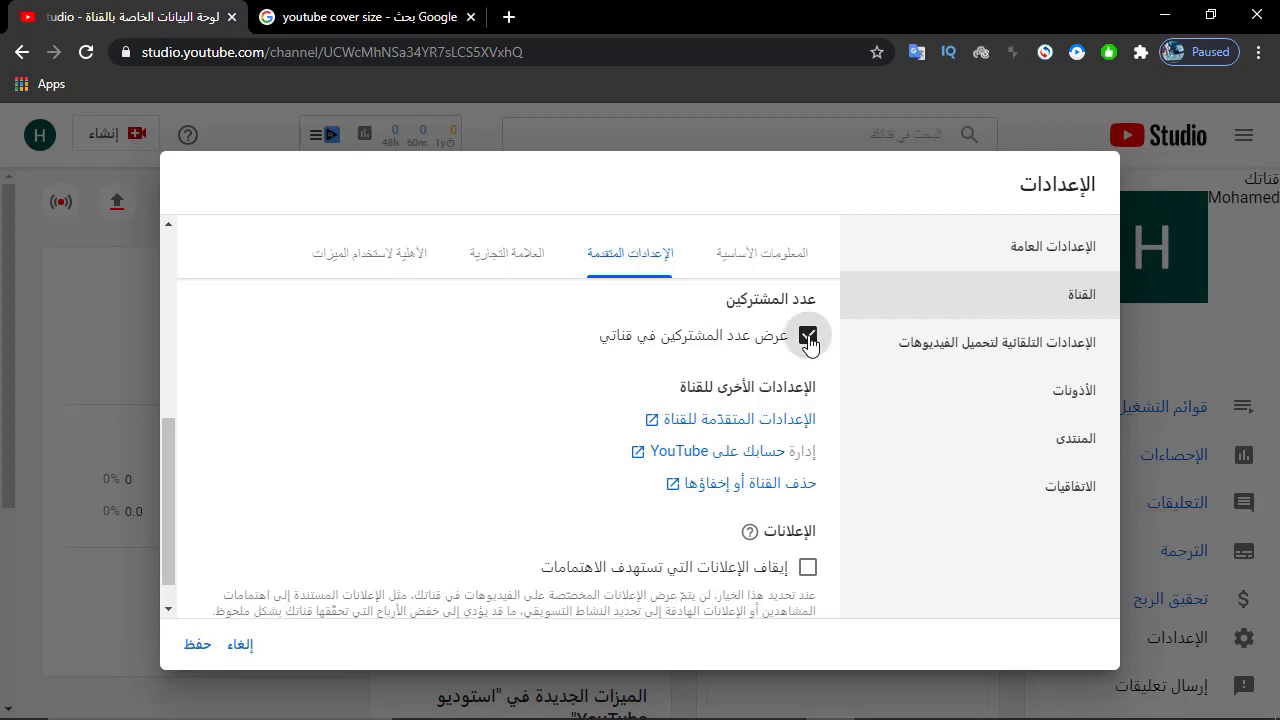
click(808, 337)
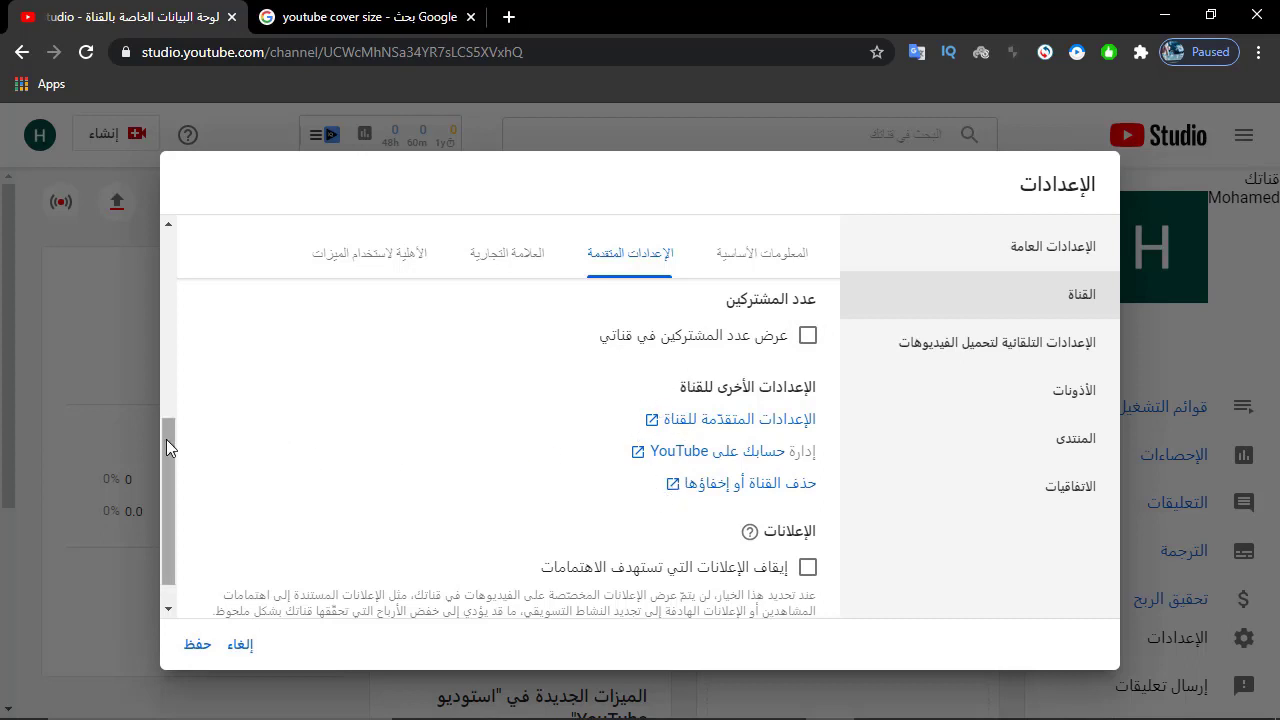
drag(166, 439, 164, 499)
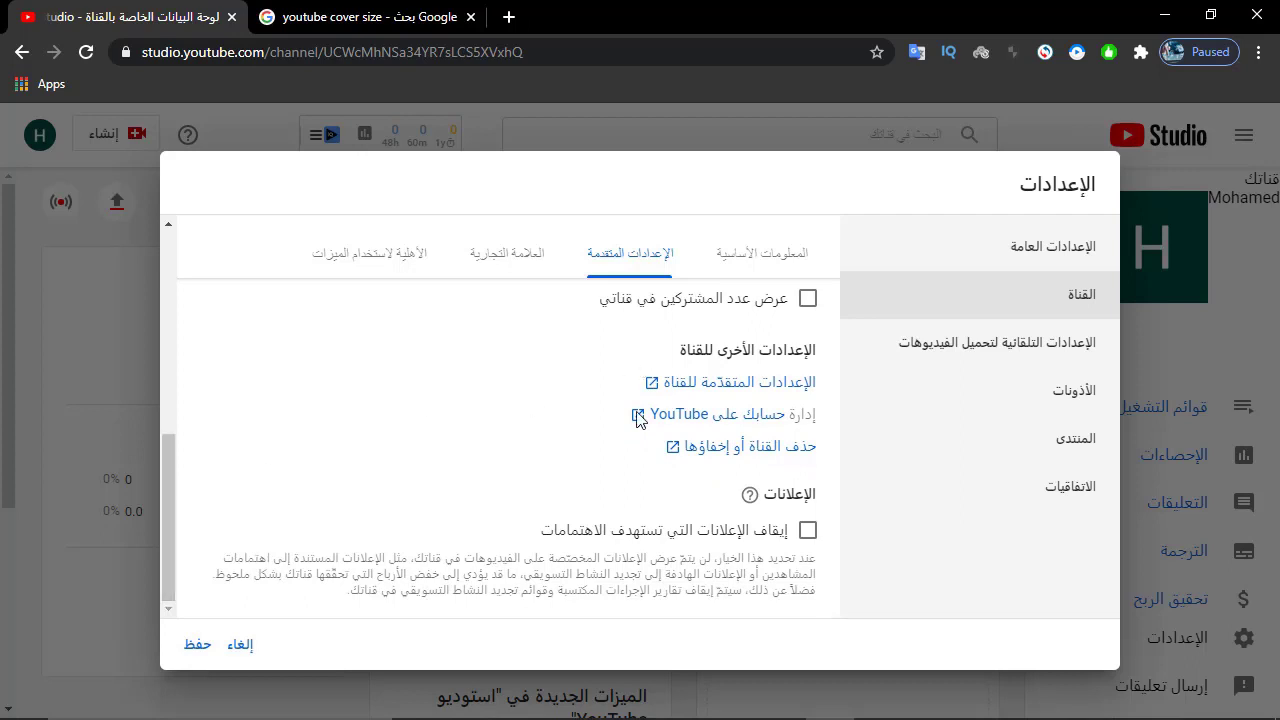
Examine the video watermark options in the channel's branding settings and the image file selection, leaving it without choosing an image
click(507, 253)
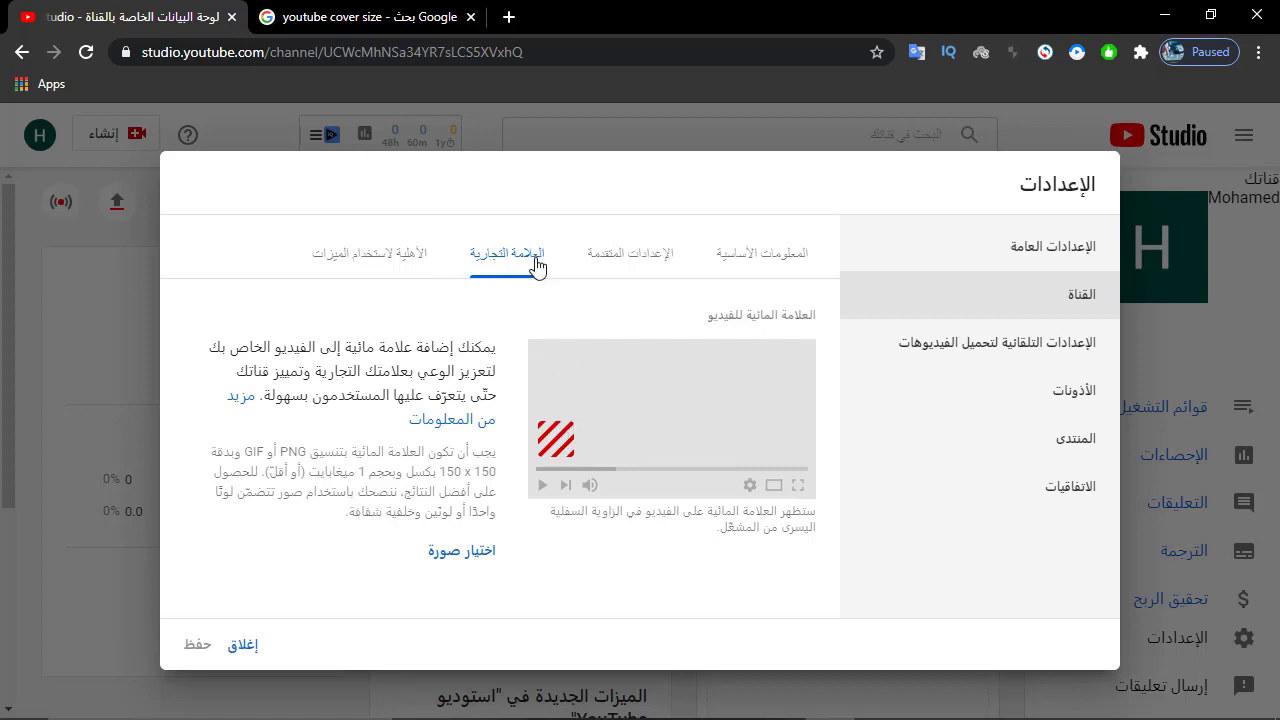
click(455, 558)
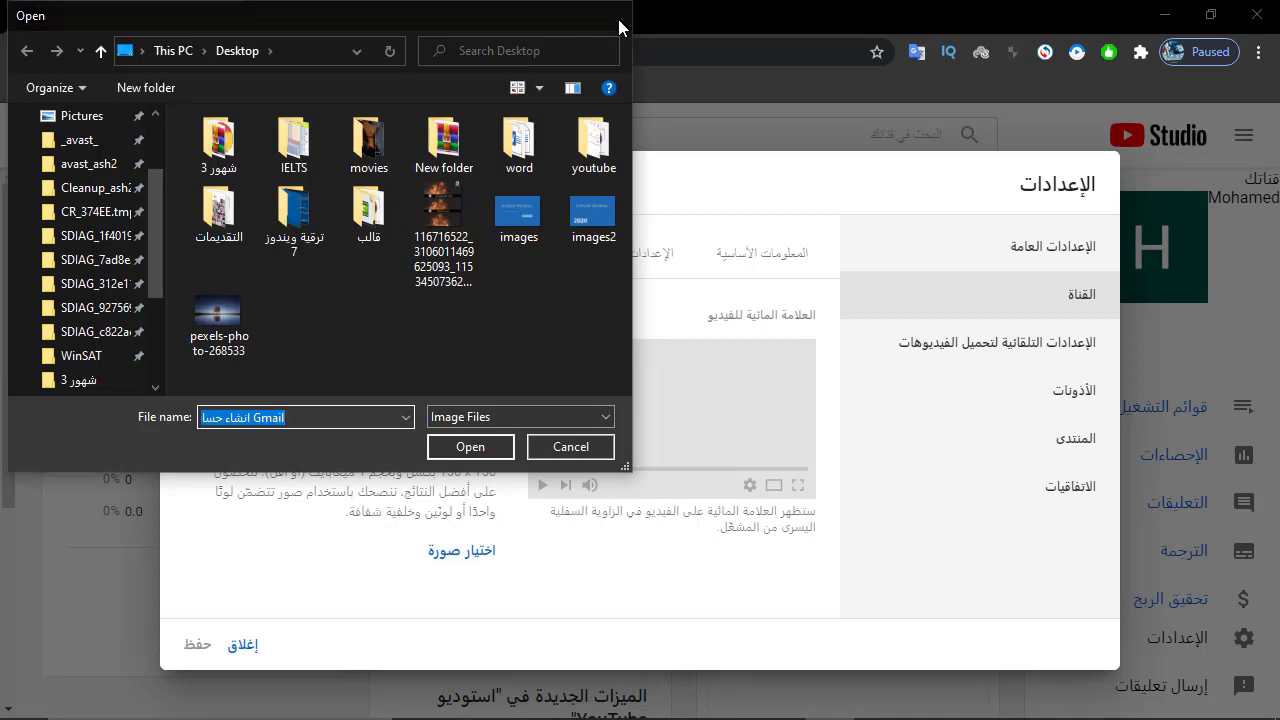
click(616, 17)
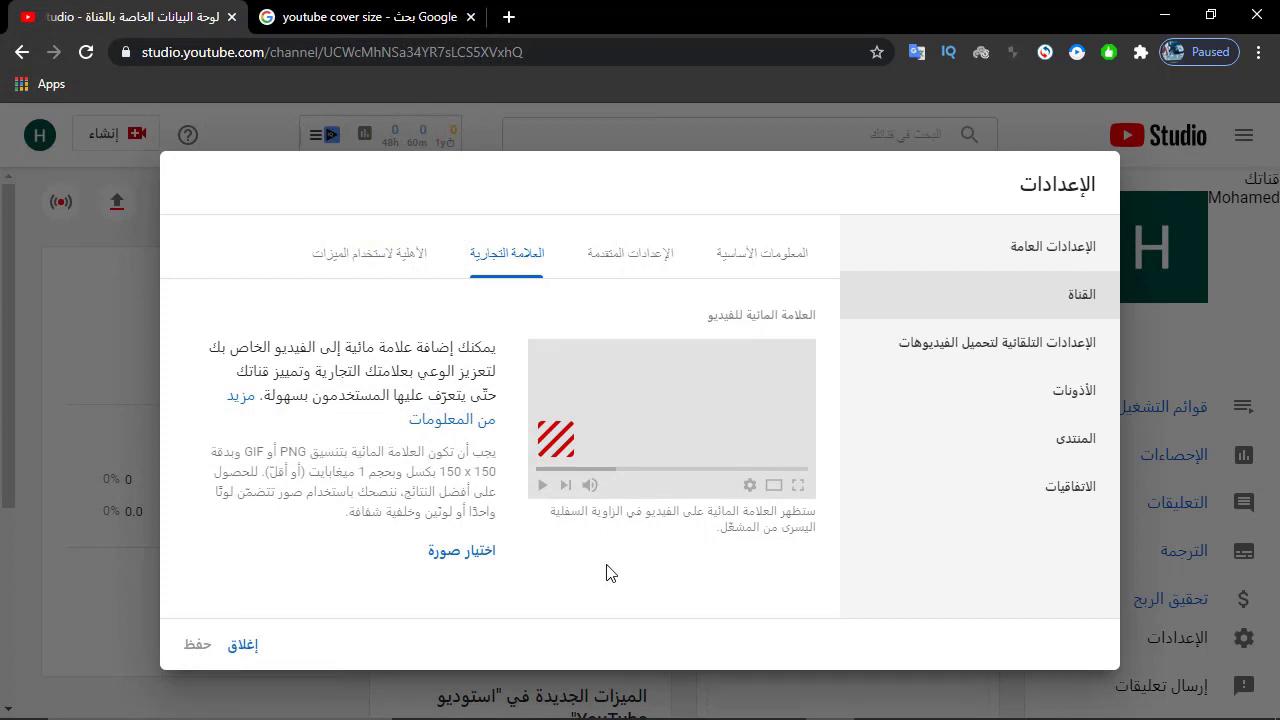
Review the channel's feature eligibility and the agreements, and close the settings to return to the Studio dashboard
click(369, 253)
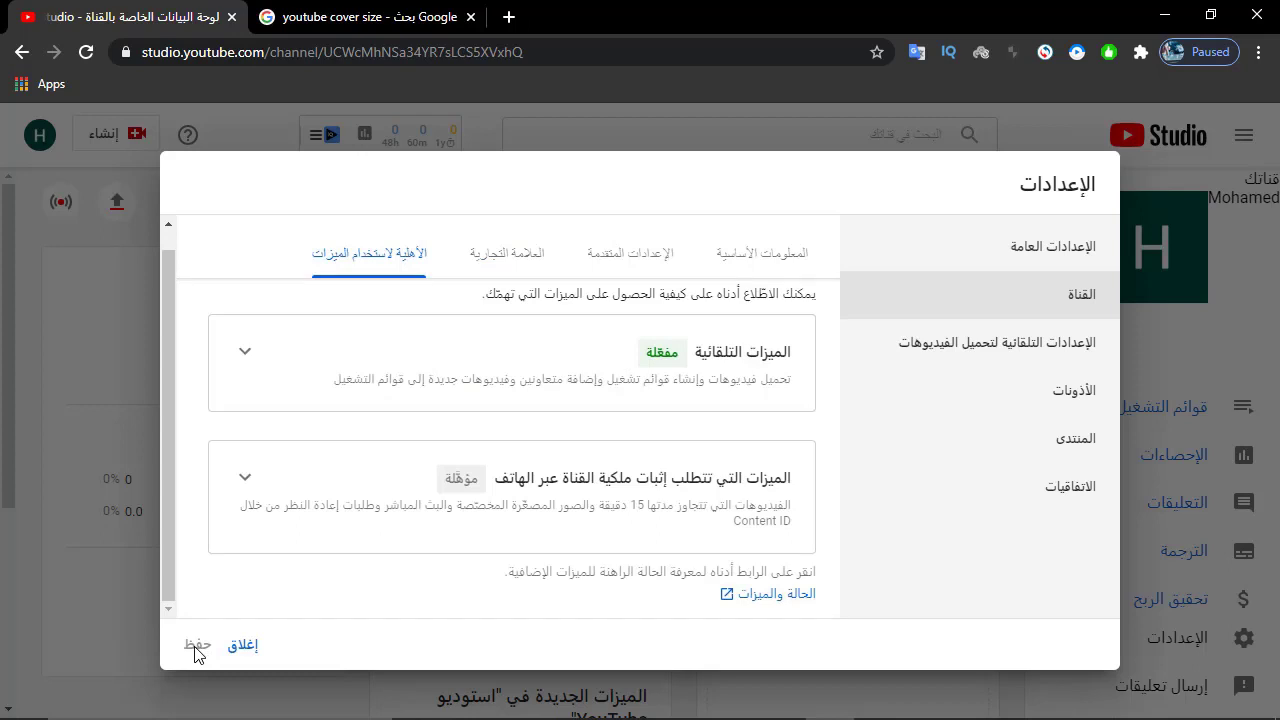
click(1058, 490)
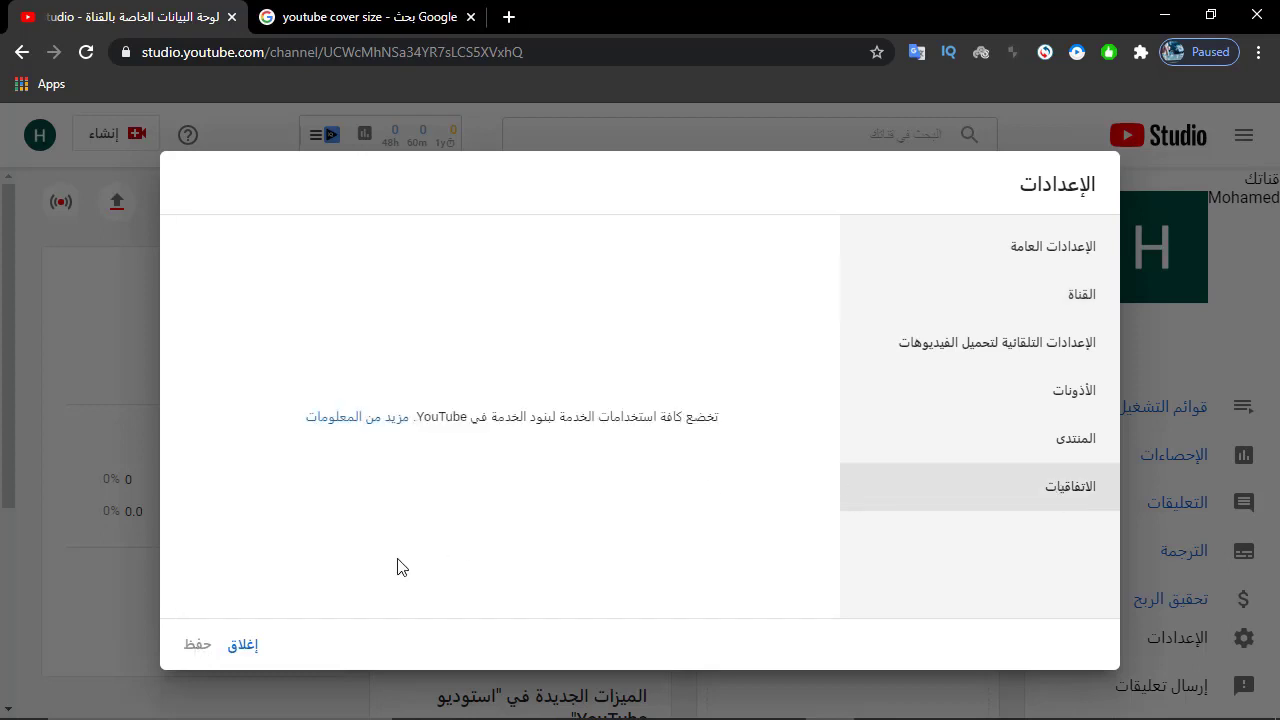
click(242, 648)
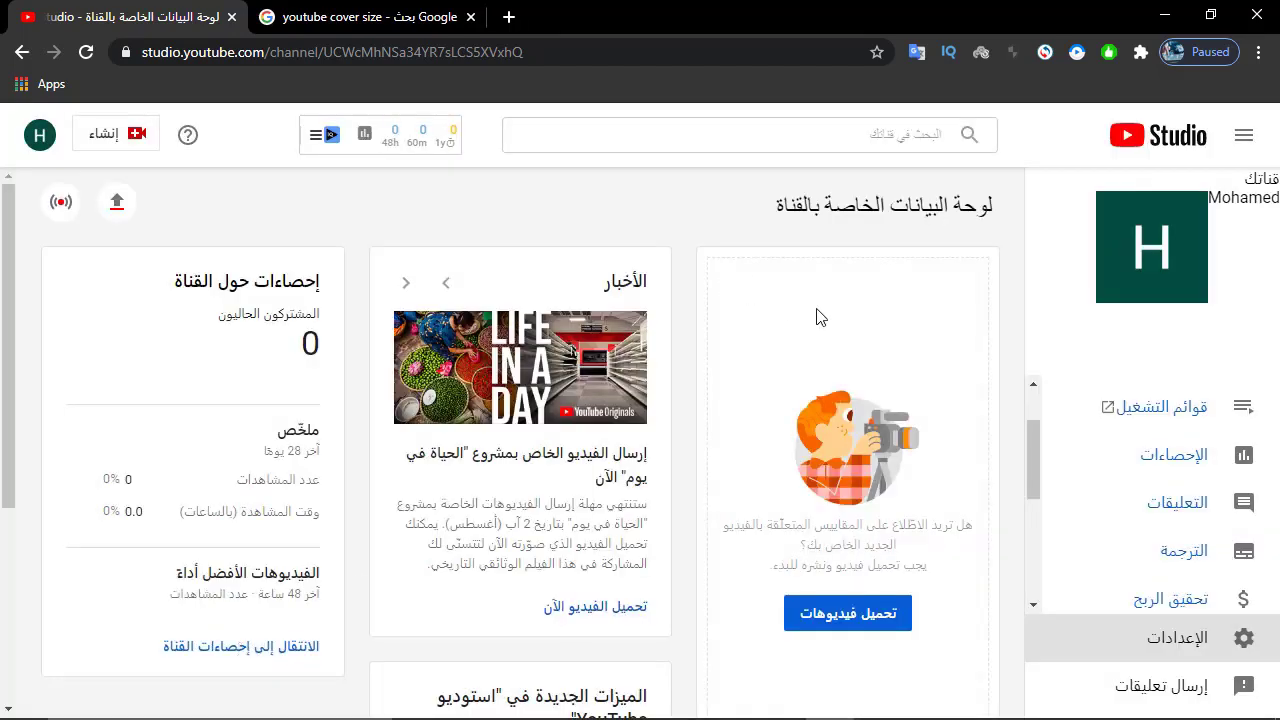
scroll(1033, 408, up, 2)
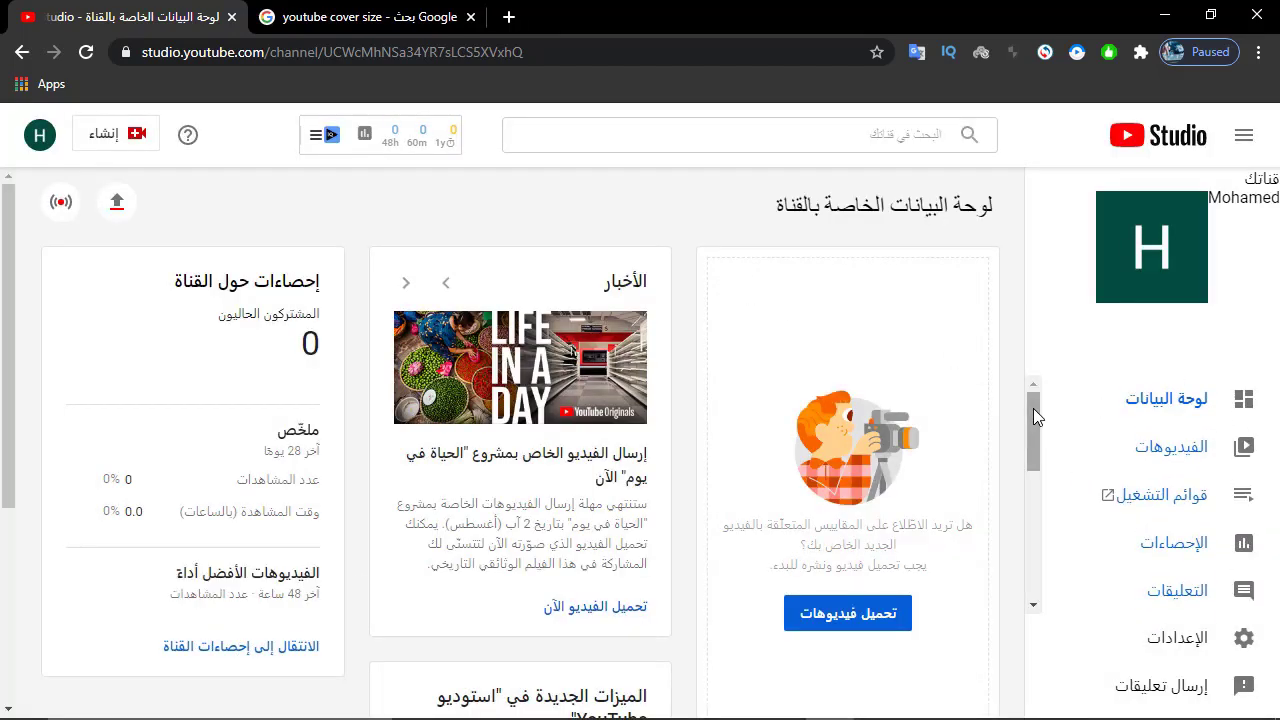
Examine the video upload dialog reached from the create options, and close it without choosing any files
click(133, 148)
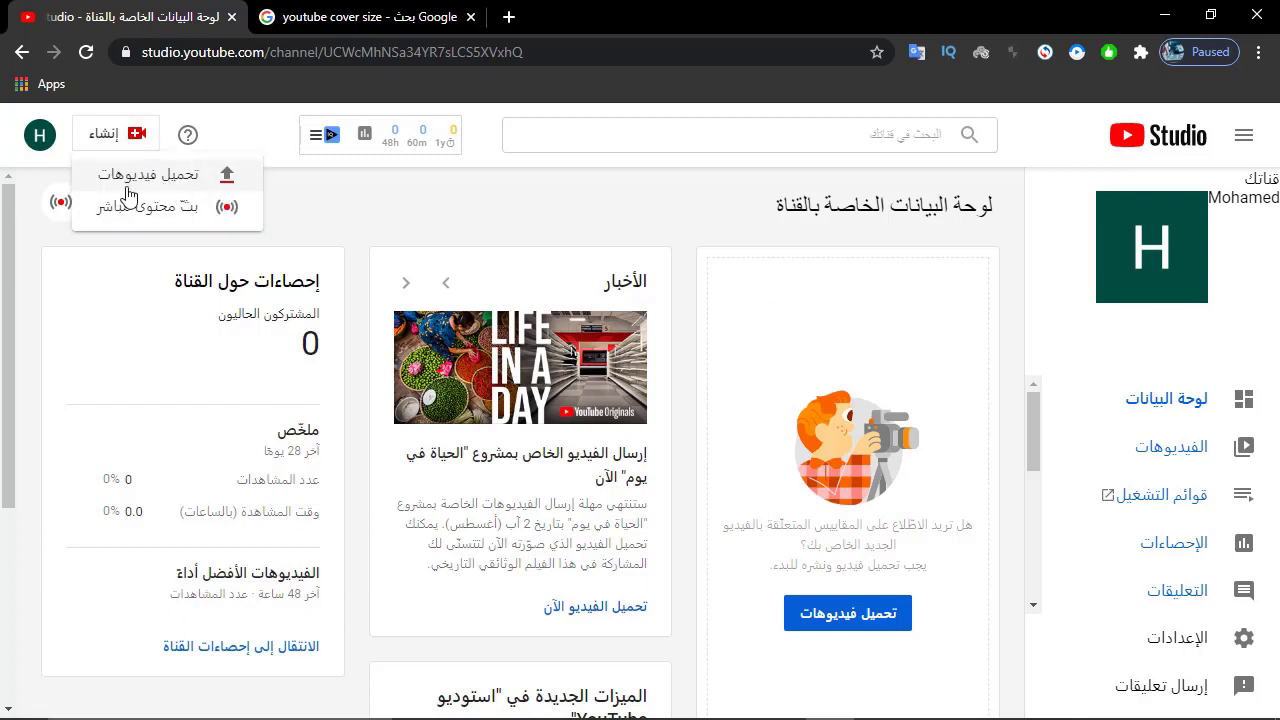
click(196, 177)
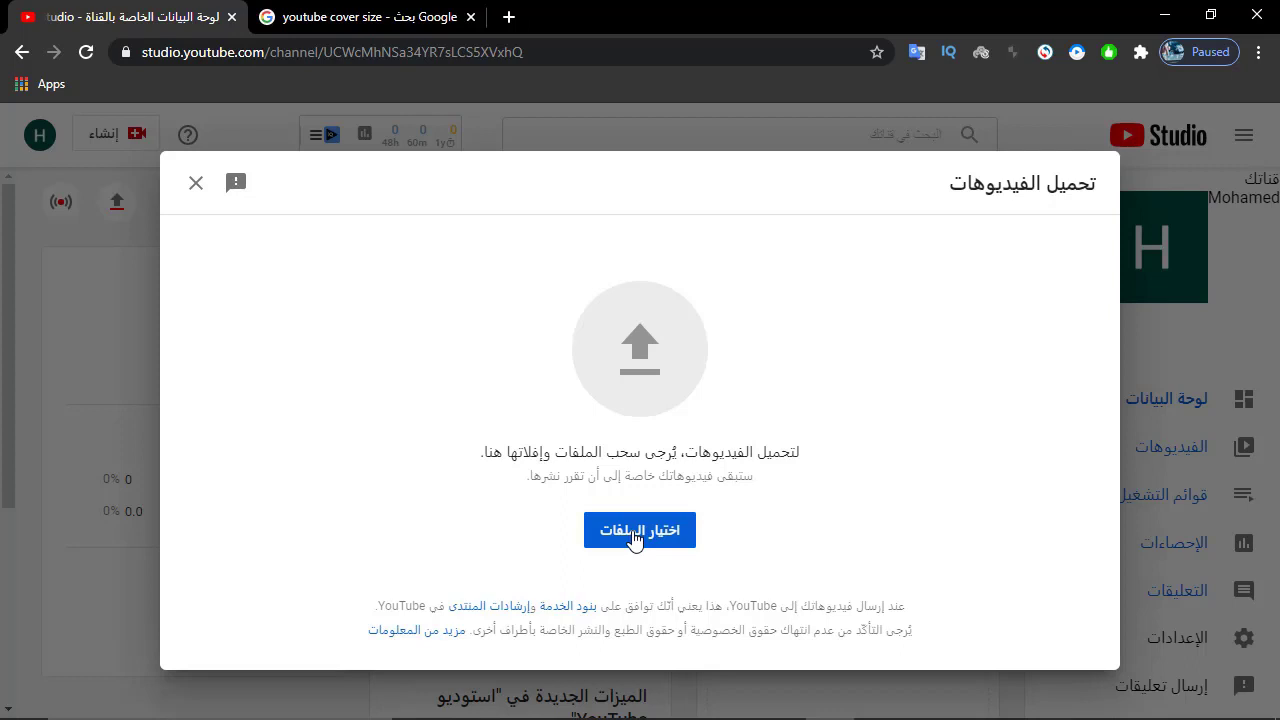
click(196, 184)
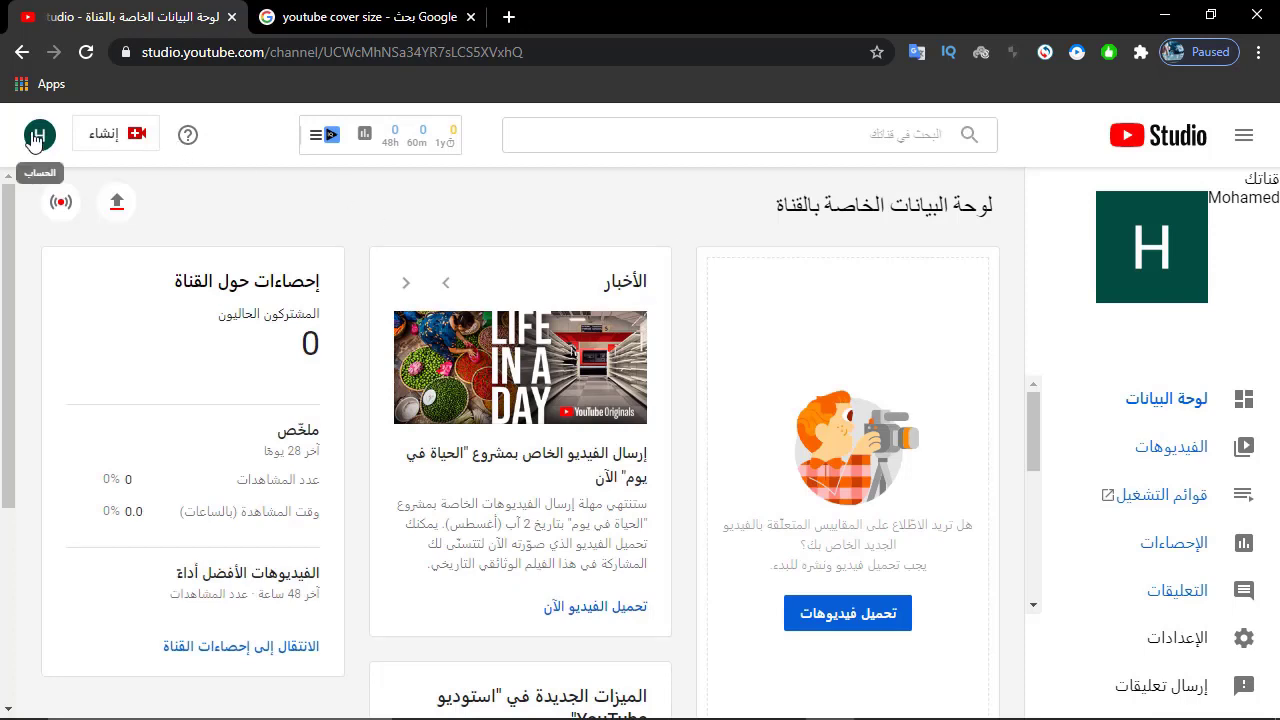
Leave the Studio dashboard and open the channel's own page on YouTube
mouse_move(1120, 280)
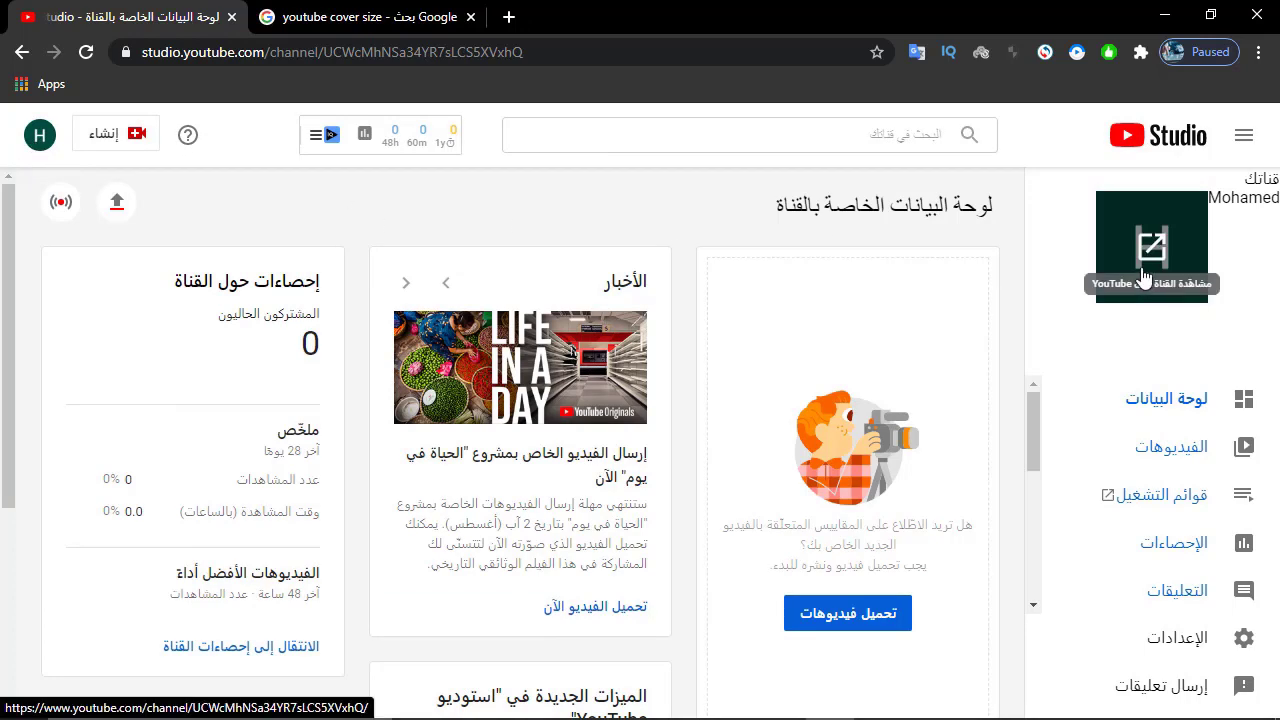
click(40, 136)
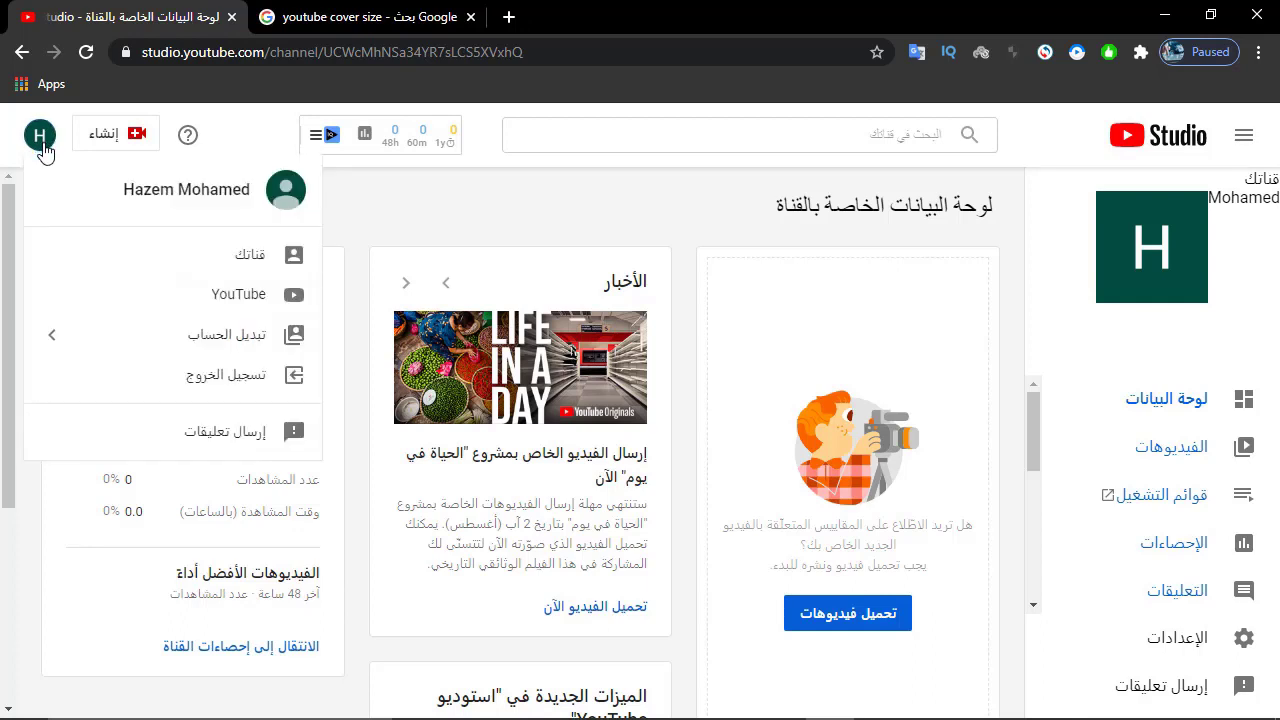
click(250, 256)
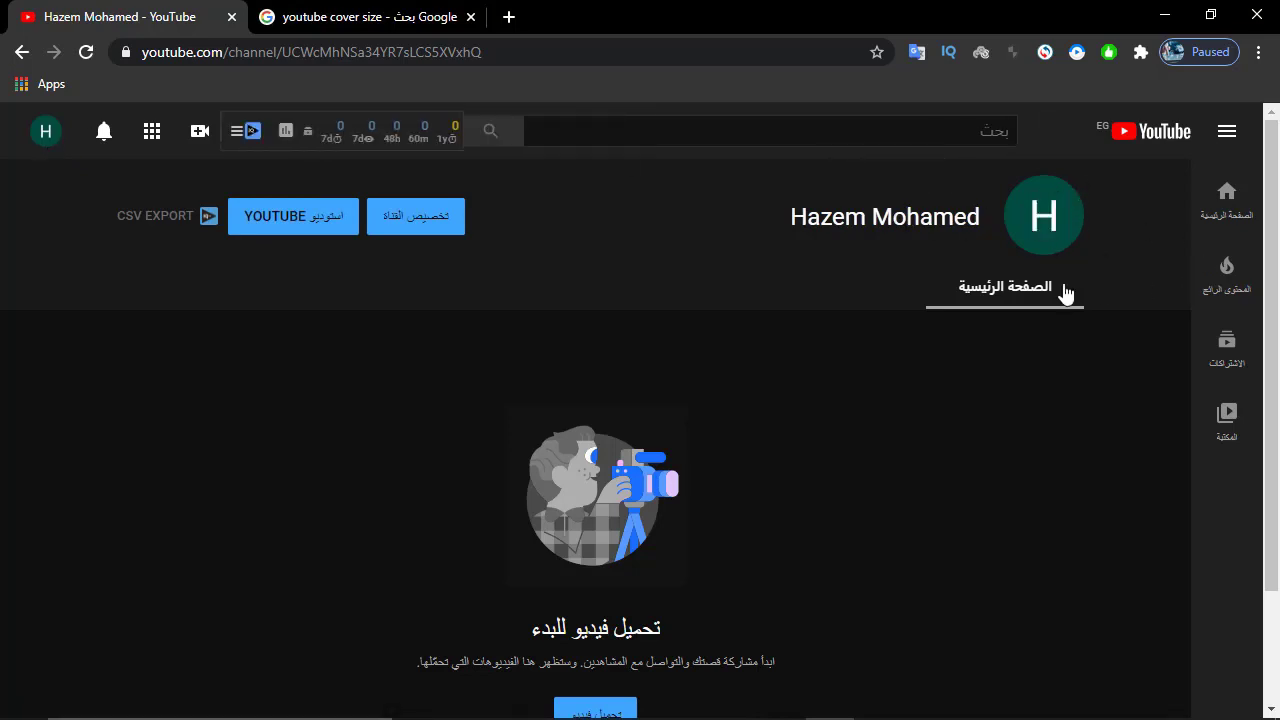
Edit the channel's profile picture through the Google account and open the image picker for adding a profile photo
mouse_move(1058, 228)
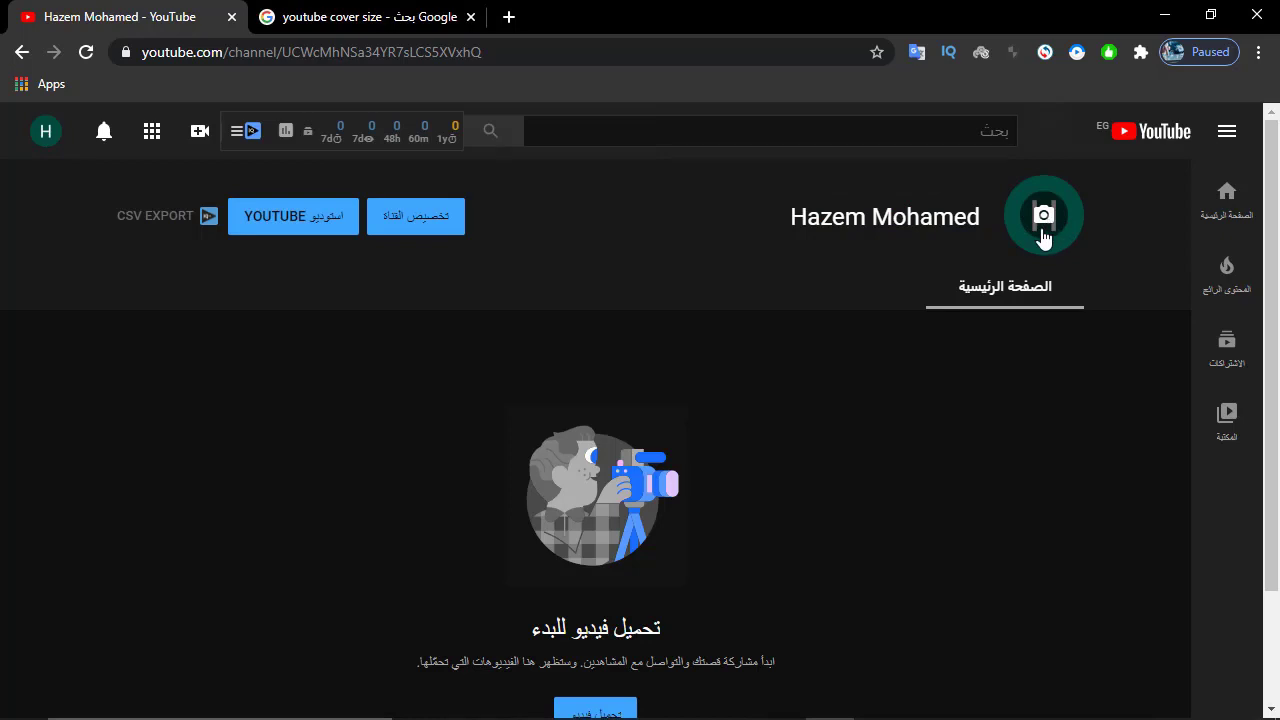
click(1044, 222)
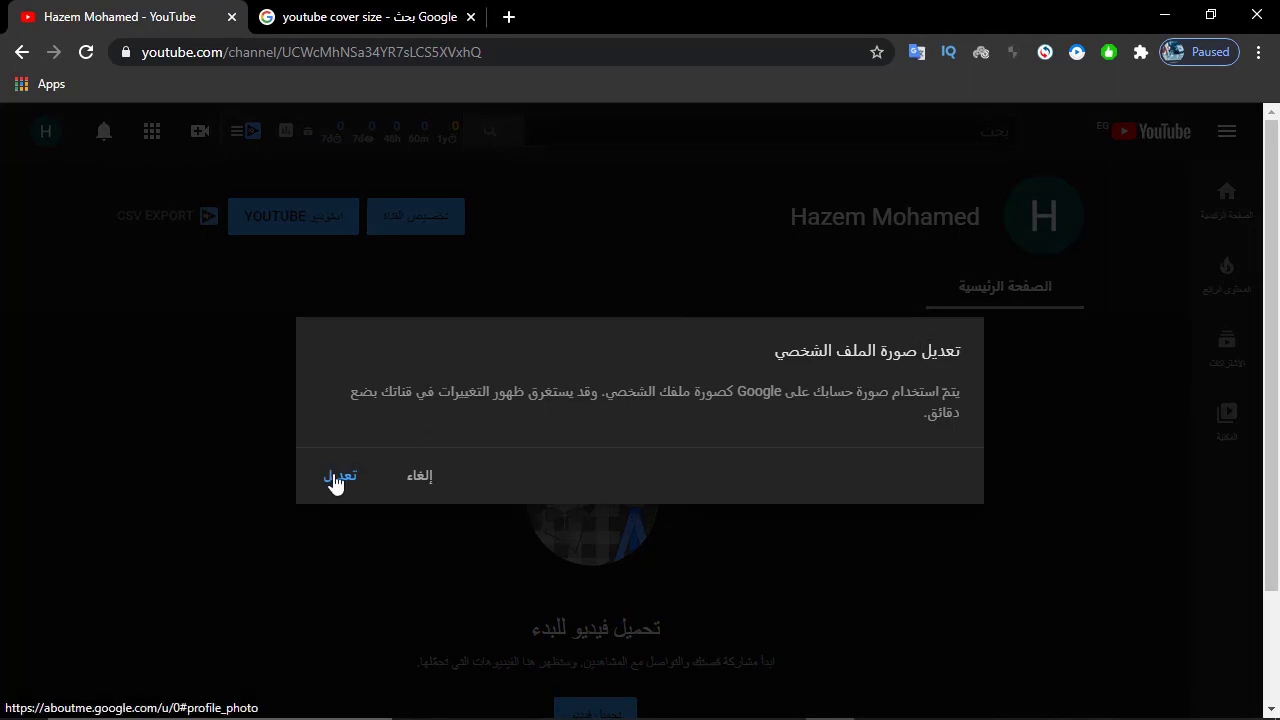
click(334, 478)
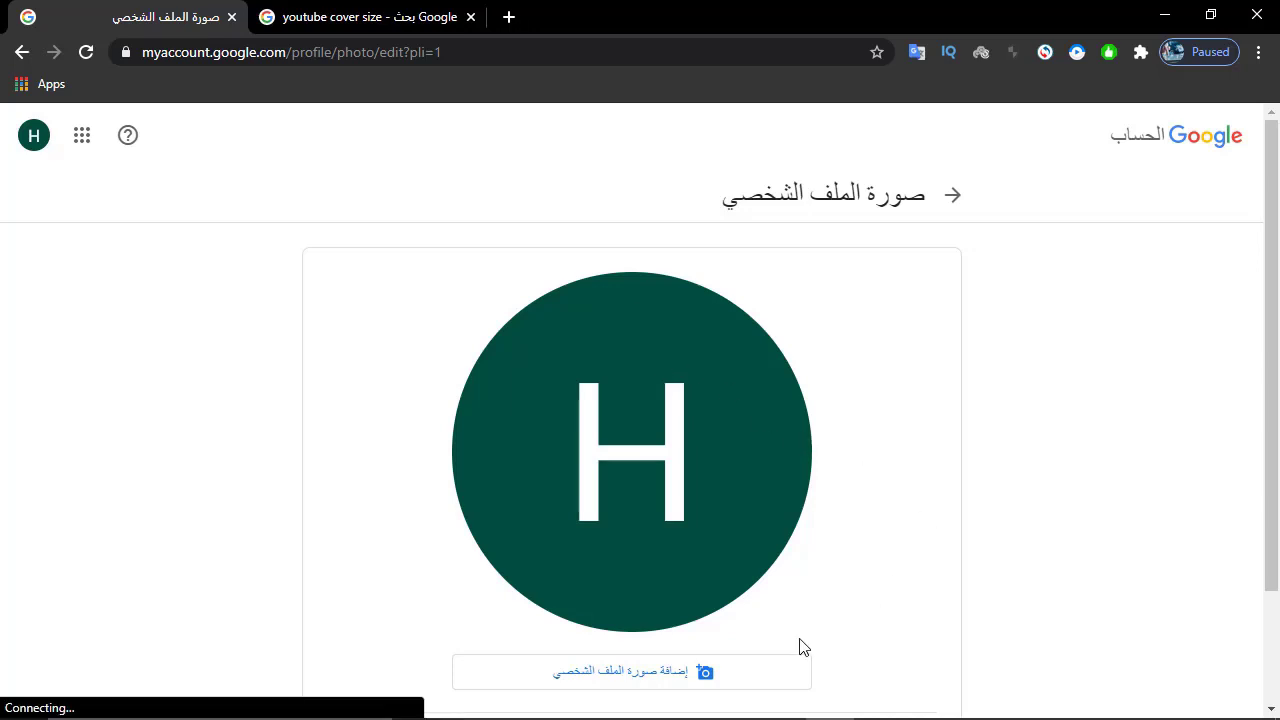
click(630, 689)
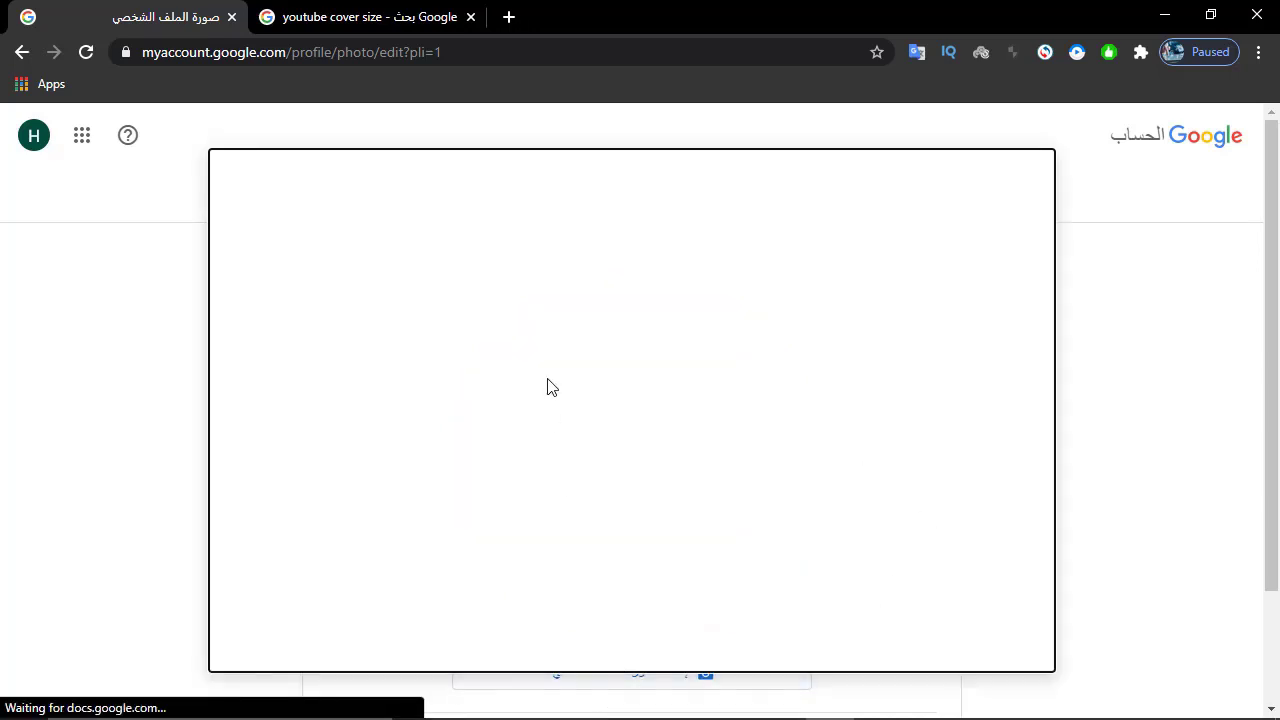